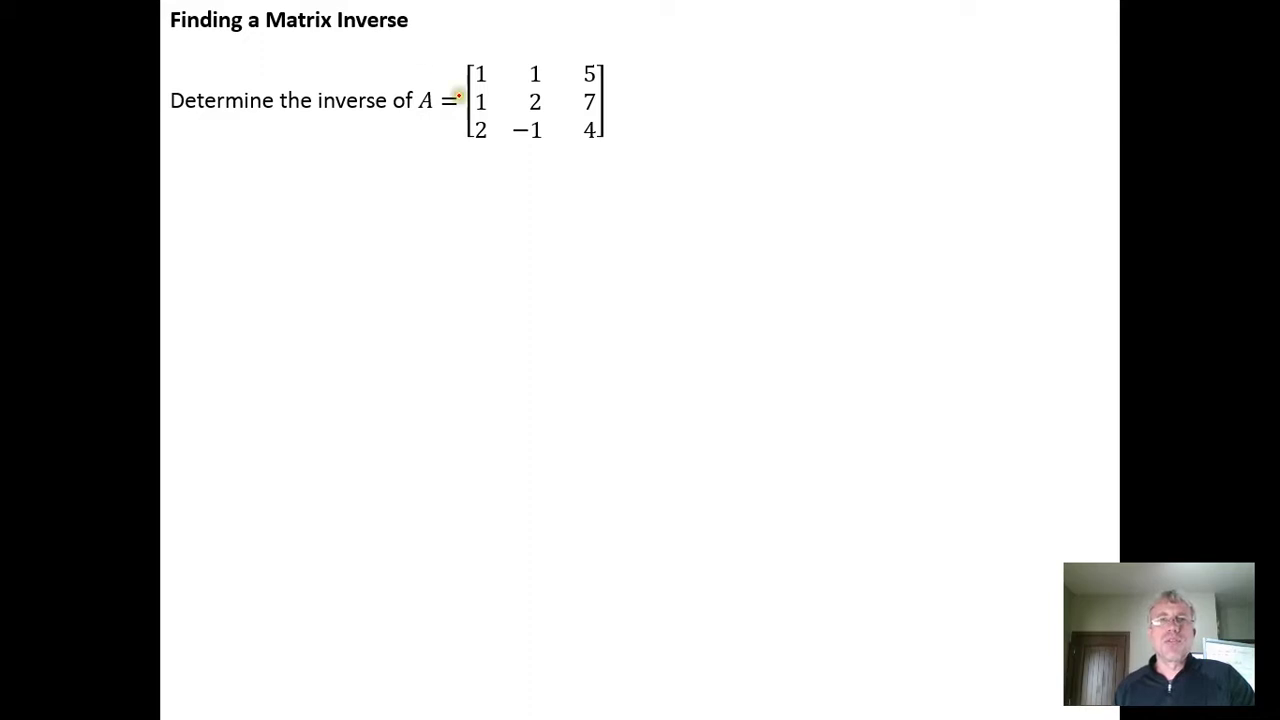
Step: Write matrix A's size in red ink beside it and end the slide show
{"action": "mouse_move", "coordinate": [650, 84]}
{"action": "left_mouse_down"}
{"action": "mouse_move", "coordinate": [648, 102]}
{"action": "mouse_move", "coordinate": [704, 101]}
{"action": "left_mouse_up"}
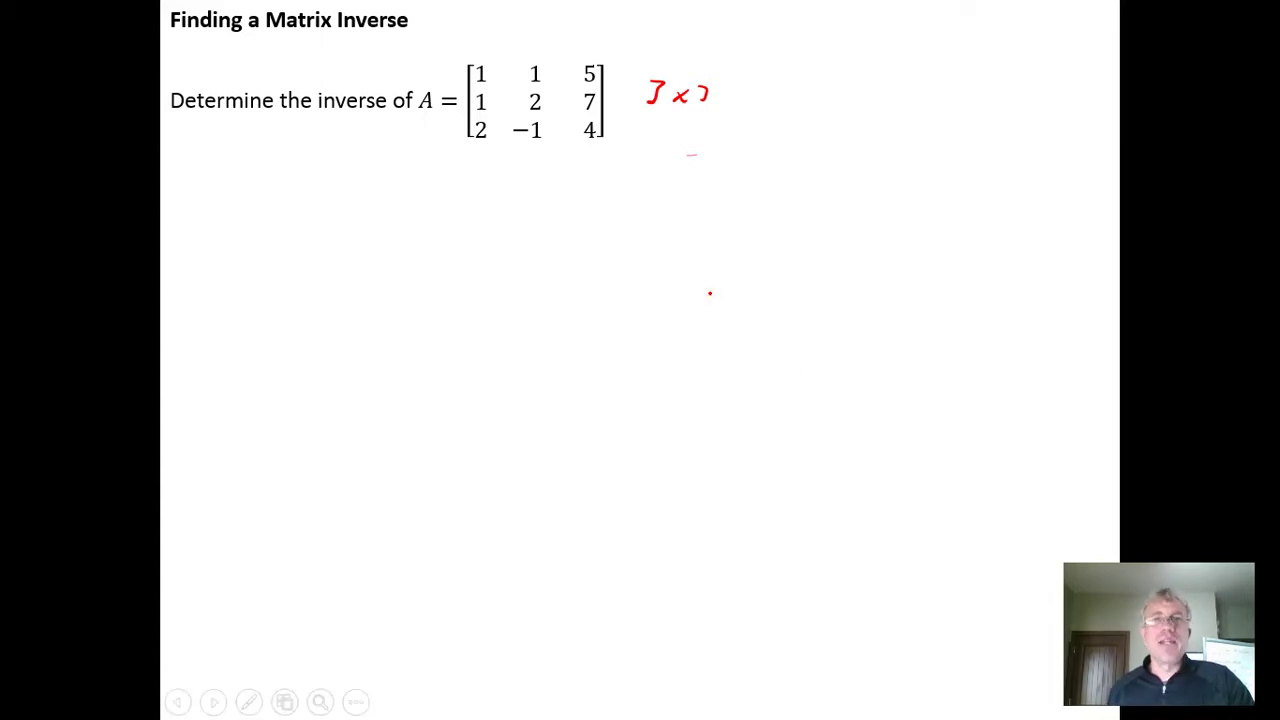
{"action": "key", "text": "Escape"}
Step: Discard the ink, snap PowerPoint to the left half, and bring up a maximized GeoGebra
{"action": "left_click", "coordinate": [699, 402]}
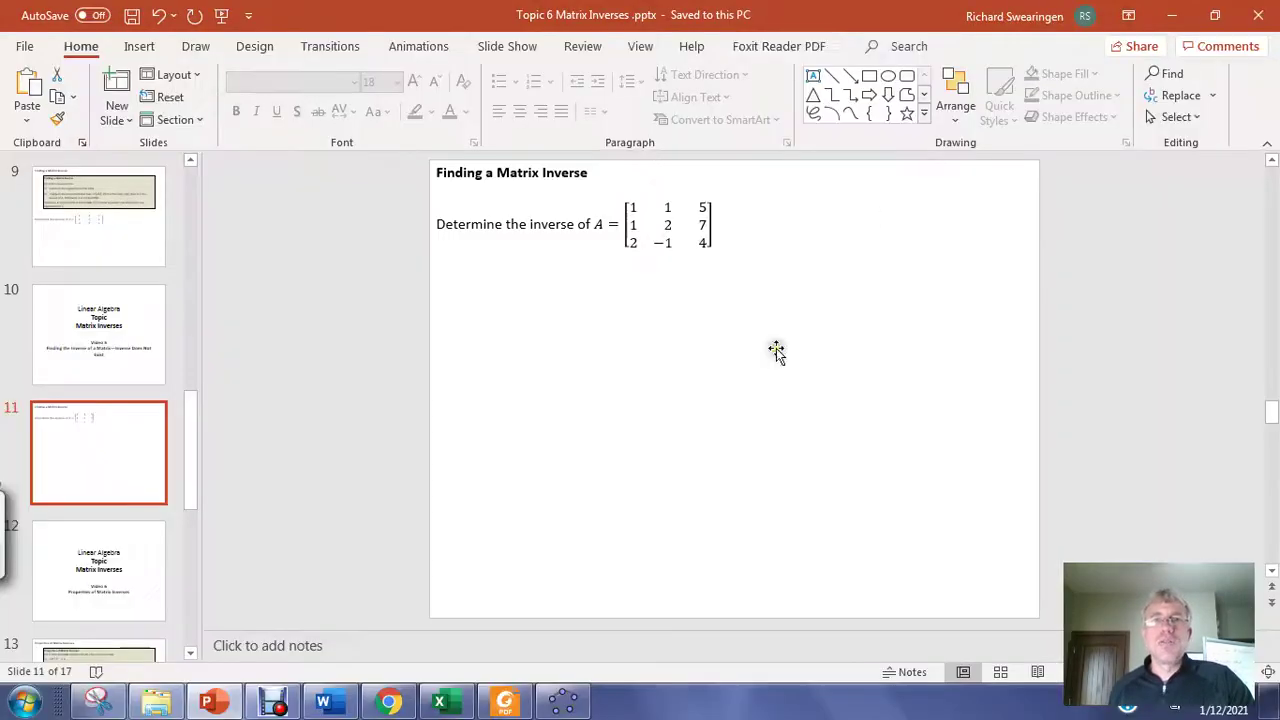
{"action": "double_click", "coordinate": [883, 15]}
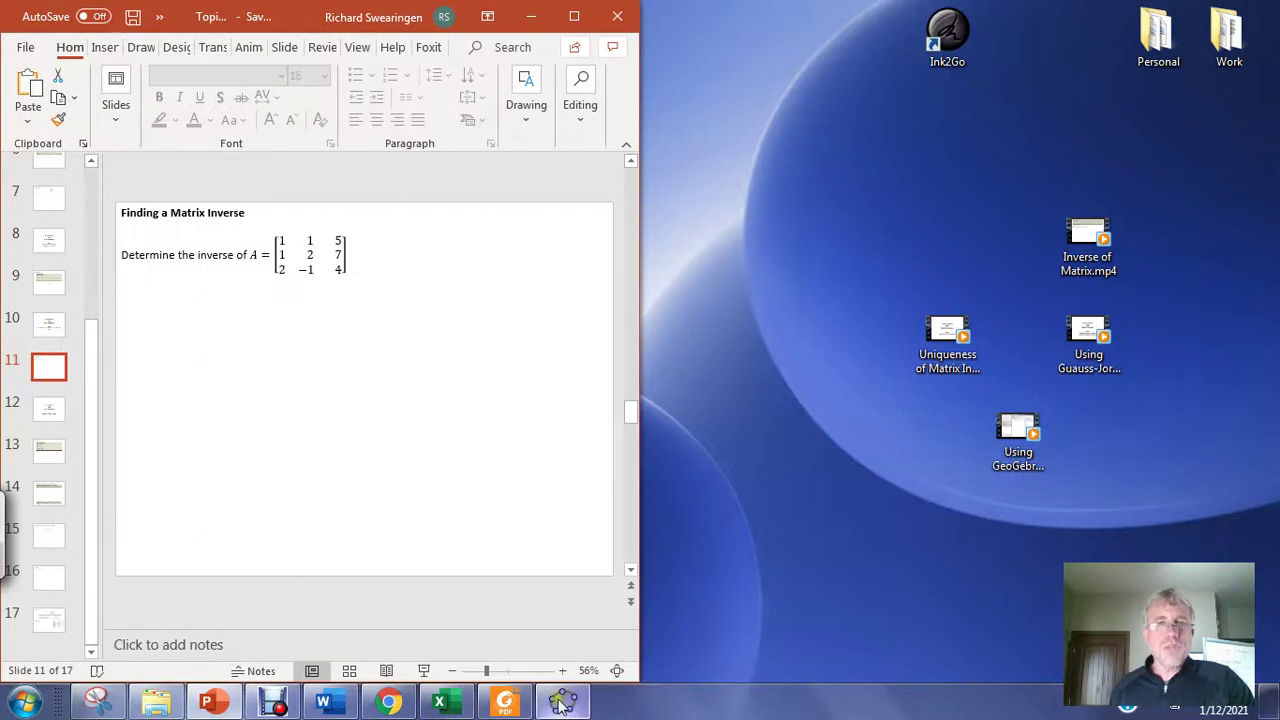
{"action": "left_click", "coordinate": [563, 703]}
{"action": "left_click_drag", "start_coordinate": [632, 22], "coordinate": [591, 5]}
Step: Replace GeoGebra's Graphics view with the Spreadsheet view
{"action": "left_click_drag", "start_coordinate": [262, 129], "coordinate": [1240, 142]}
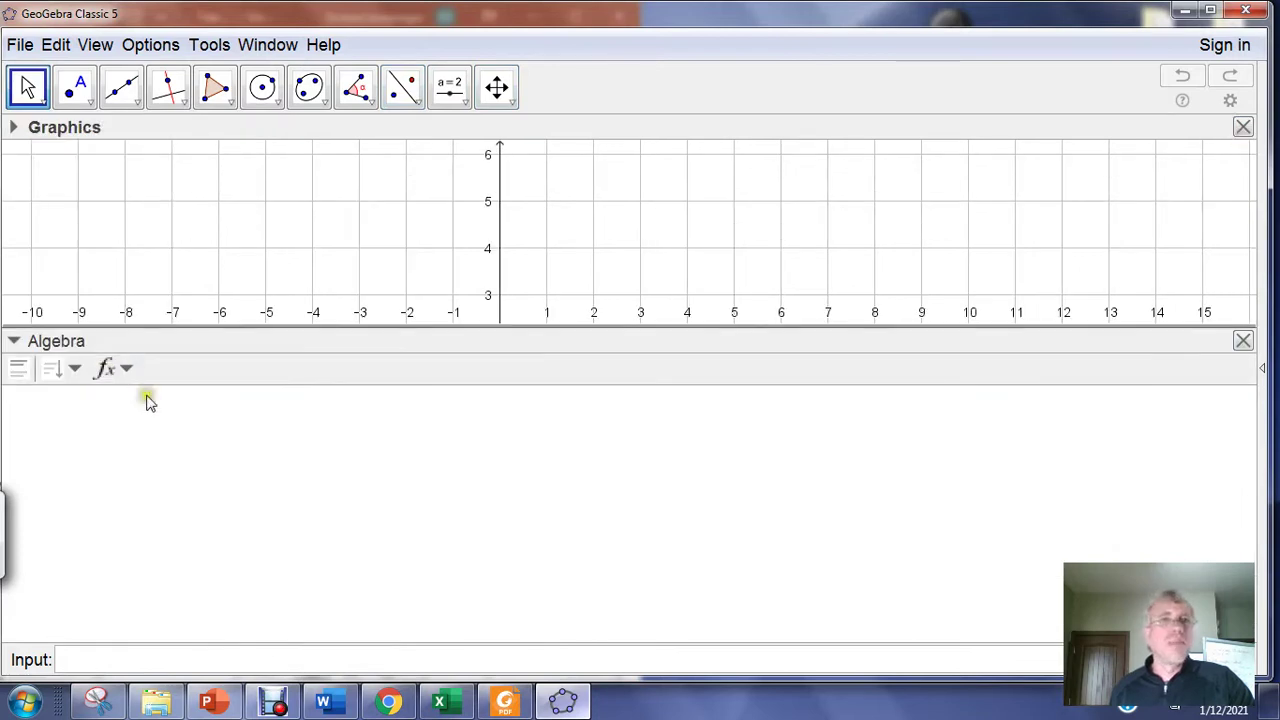
{"action": "left_click", "coordinate": [1243, 127]}
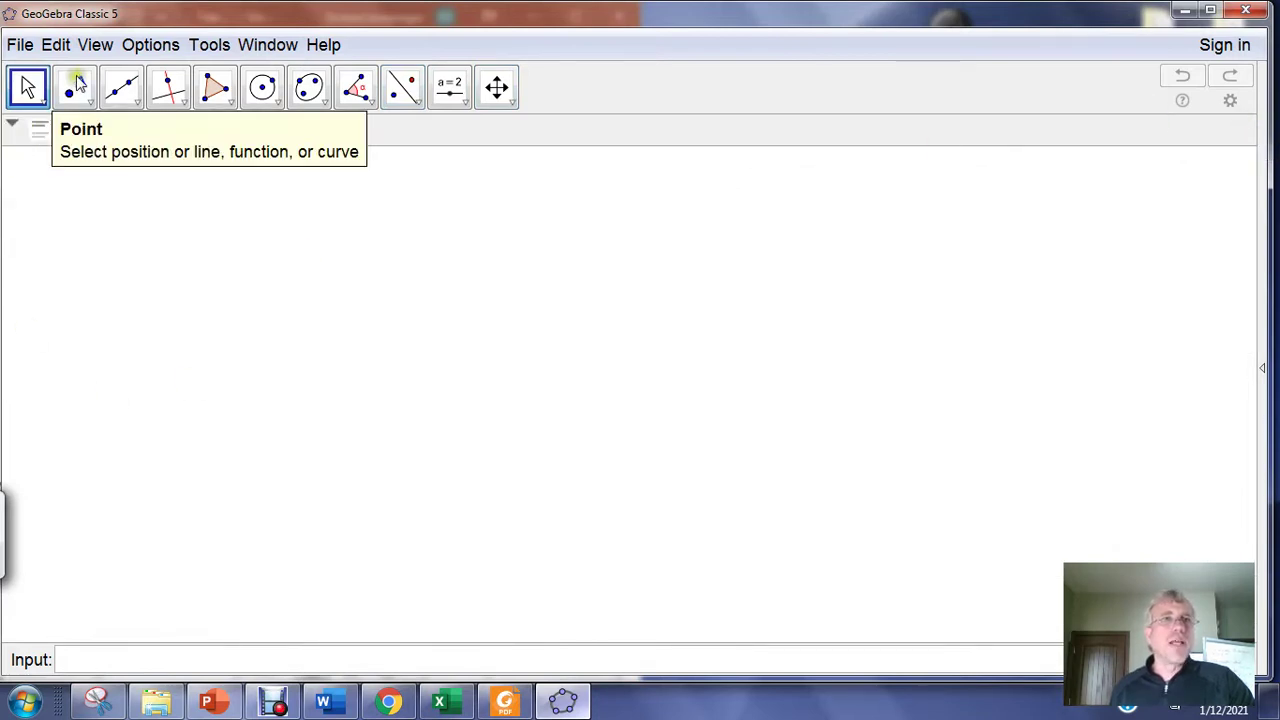
{"action": "left_click", "coordinate": [95, 44]}
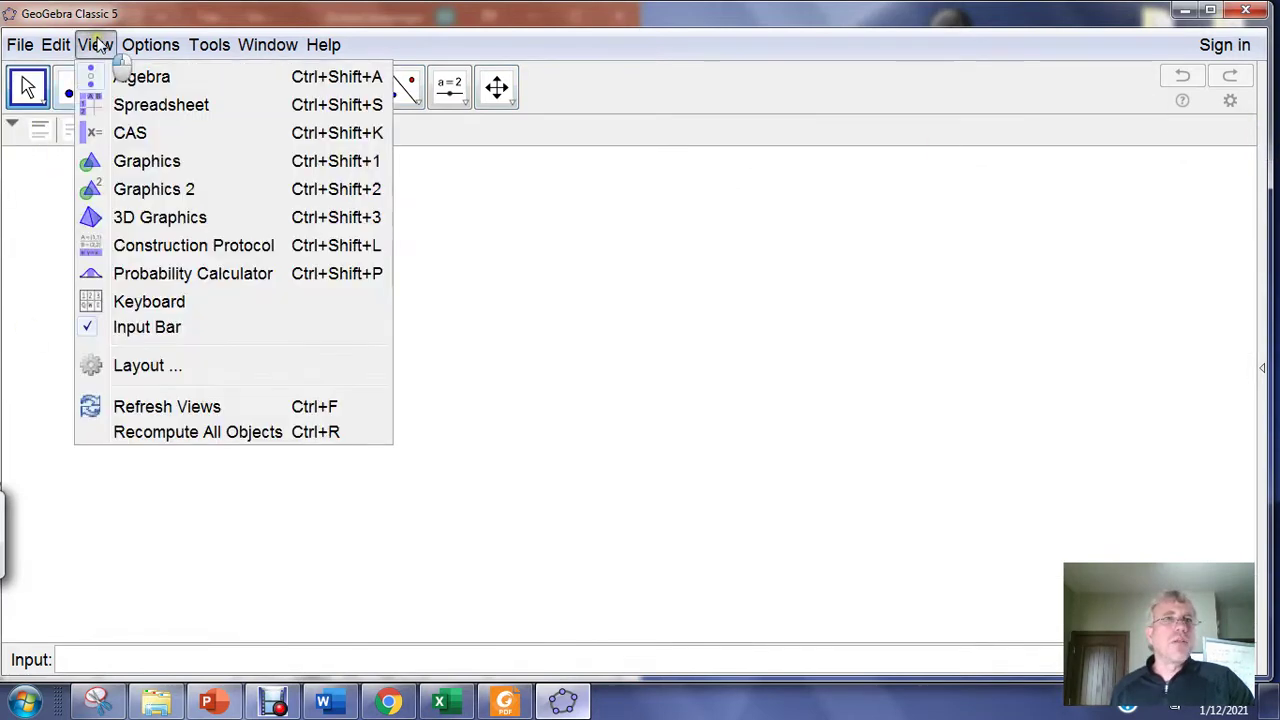
{"action": "left_click", "coordinate": [137, 106]}
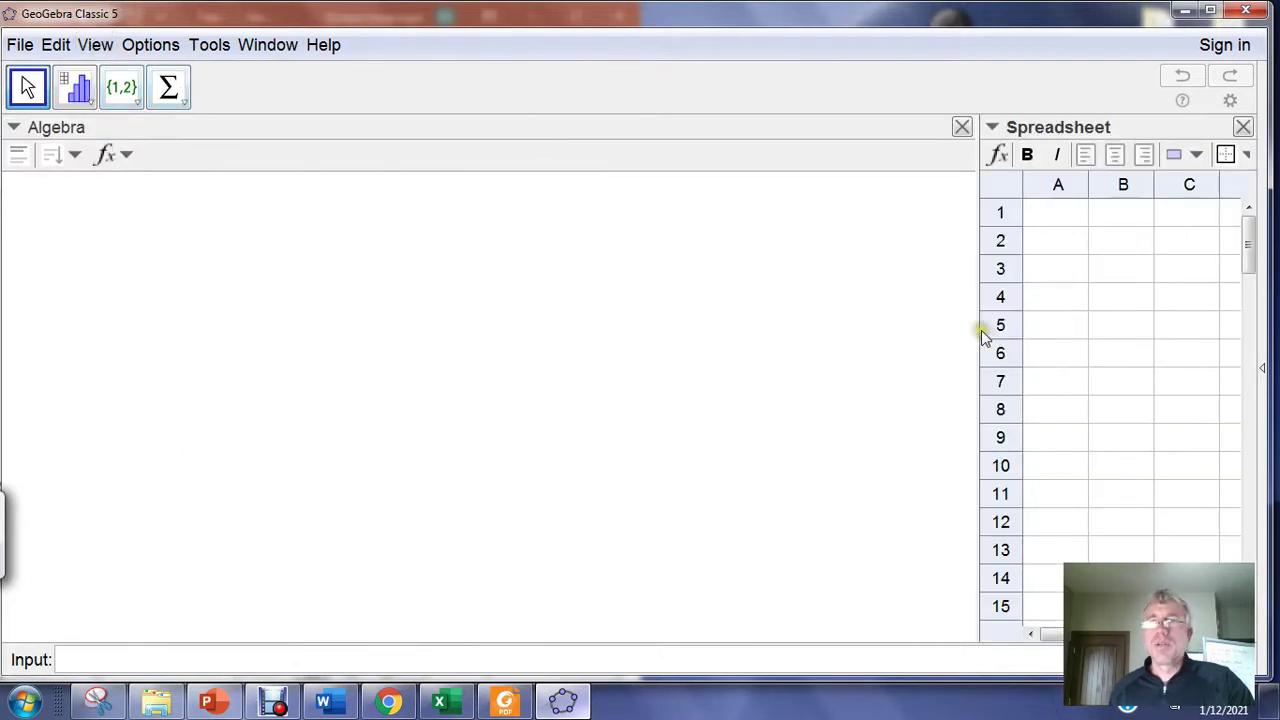
Step: Put the widened spreadsheet left of Algebra and dock GeoGebra on the right half
{"action": "left_click_drag", "start_coordinate": [1094, 126], "coordinate": [309, 237]}
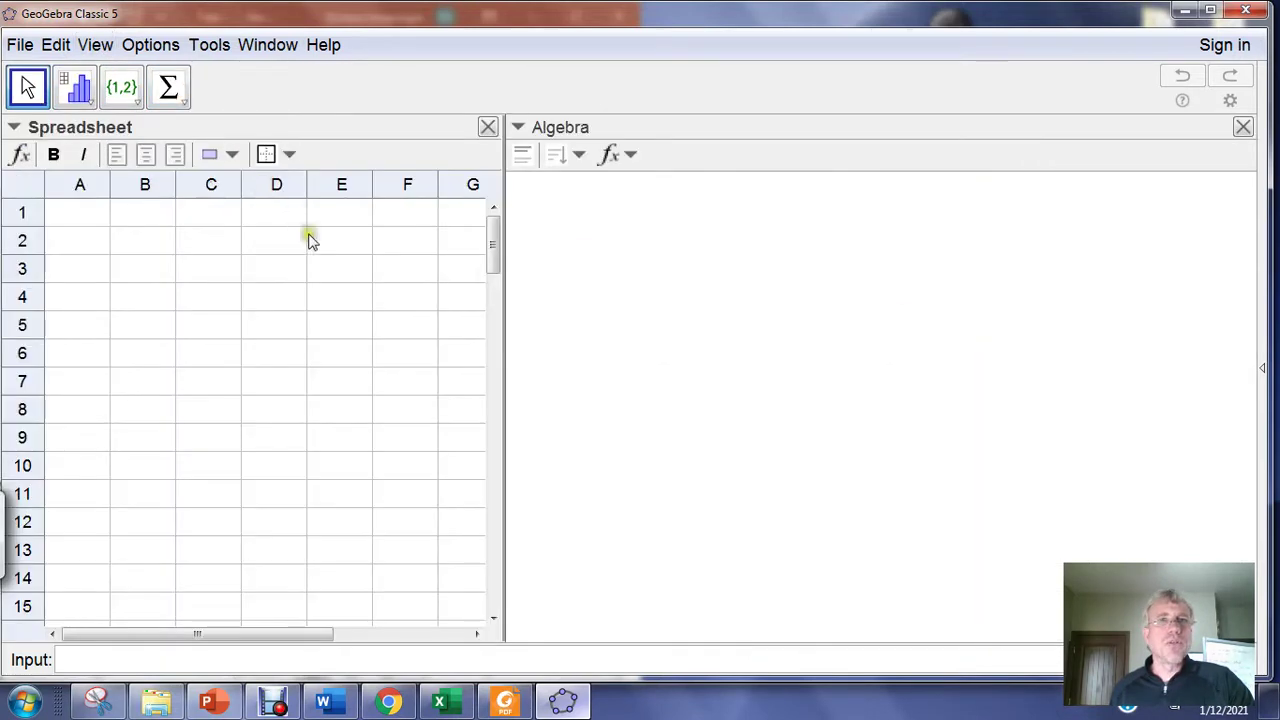
{"action": "left_click_drag", "start_coordinate": [505, 306], "coordinate": [848, 310]}
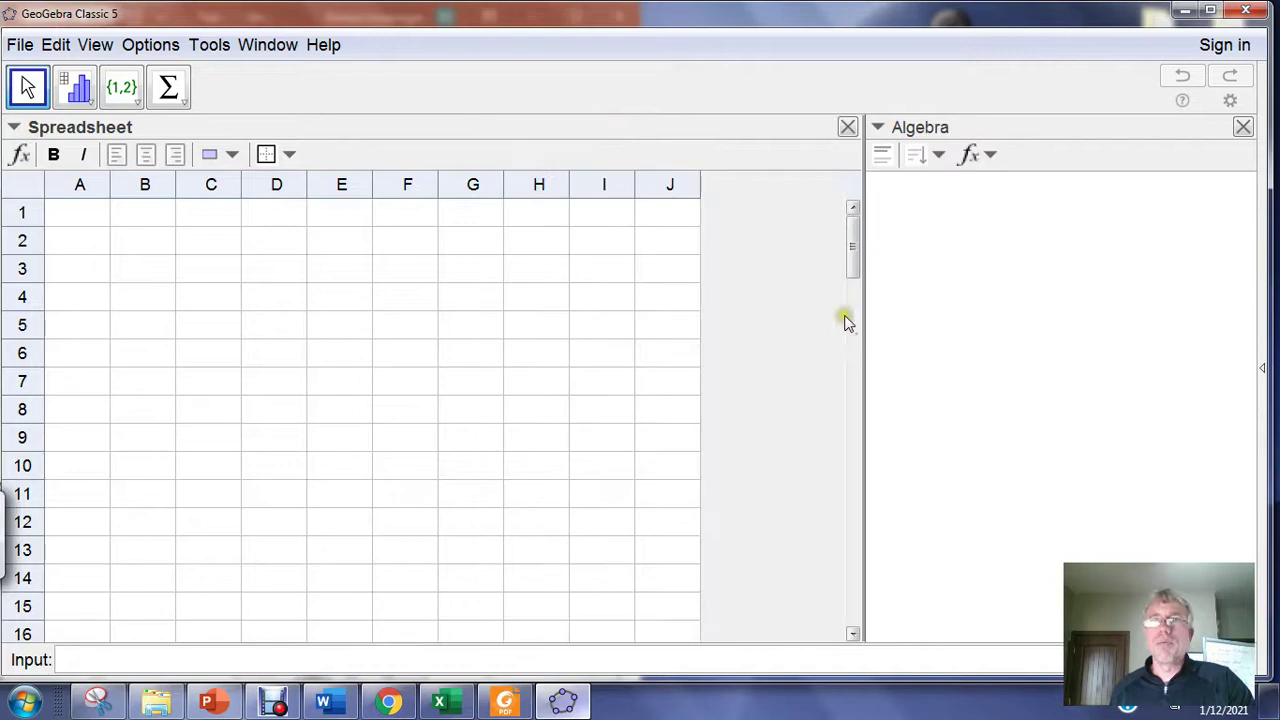
{"action": "double_click", "coordinate": [731, 12]}
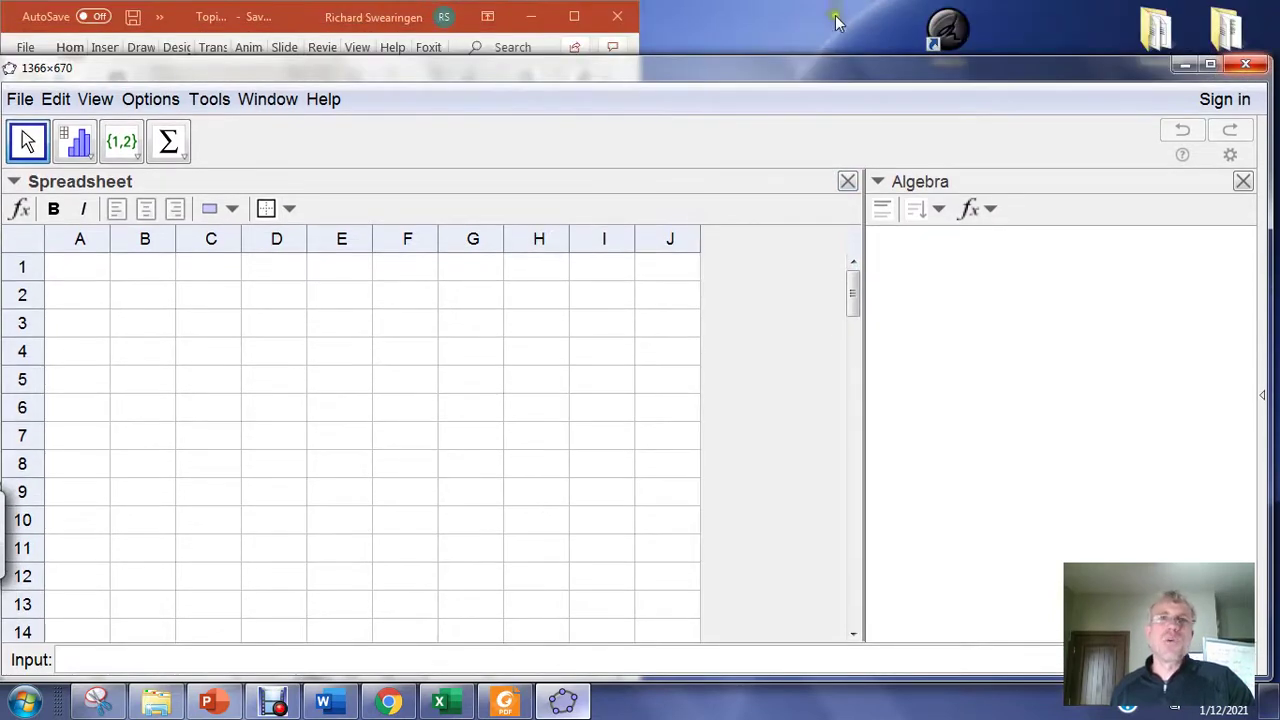
{"action": "left_click_drag", "start_coordinate": [495, 82], "coordinate": [1278, 42]}
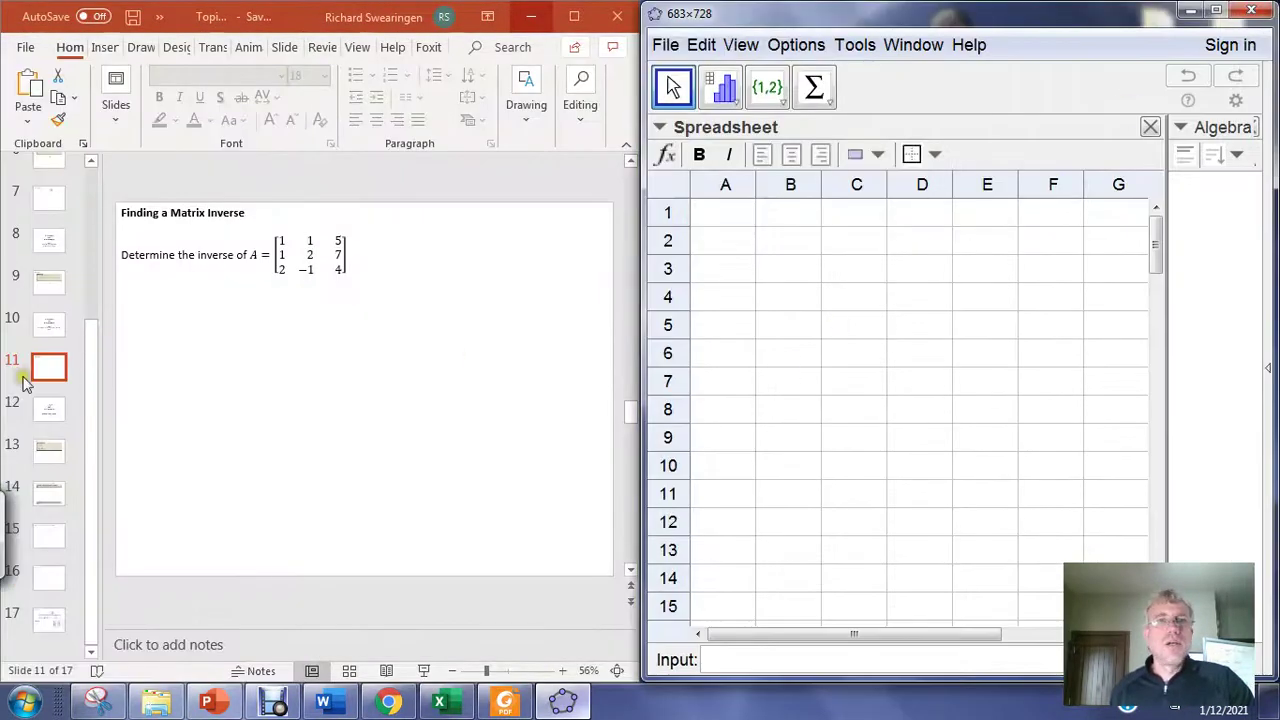
Step: Enter rows 1 1 5 and 1 2 7 into cells A2:C3
{"action": "left_click", "coordinate": [729, 265]}
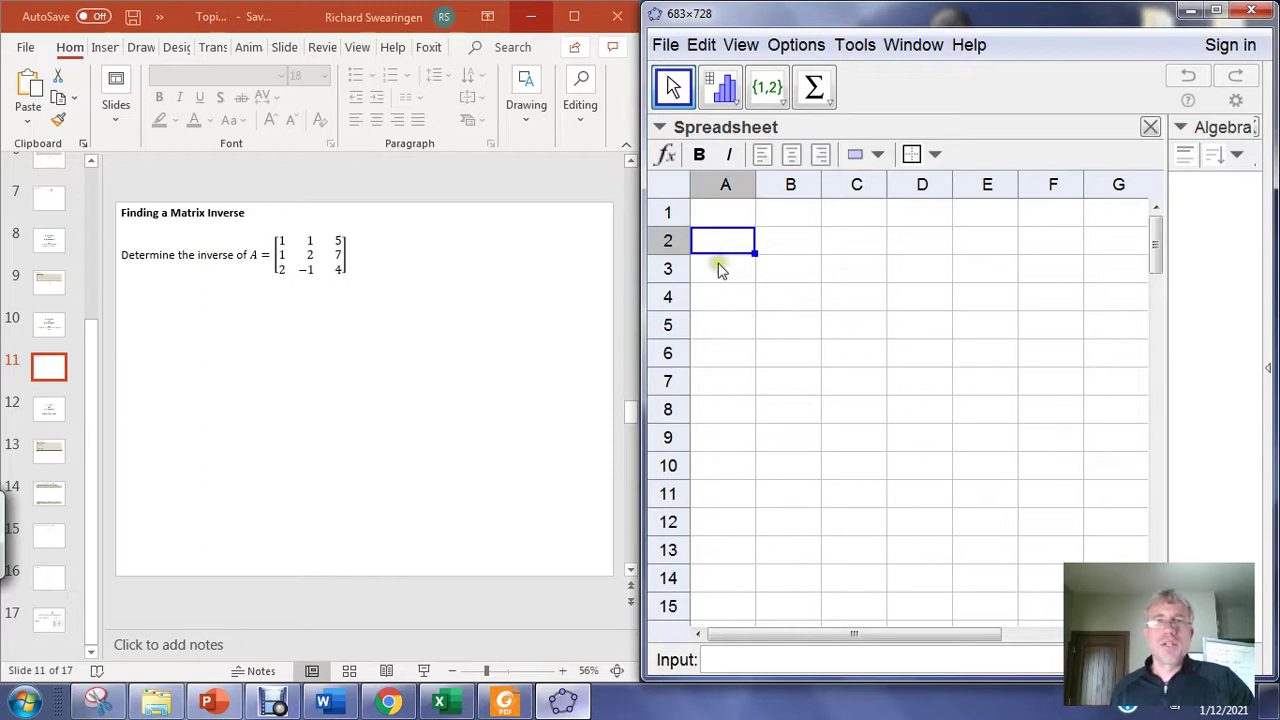
{"action": "type", "text": "1"}
{"action": "key", "text": "Tab"}
{"action": "type", "text": "1"}
{"action": "key", "text": "Tab"}
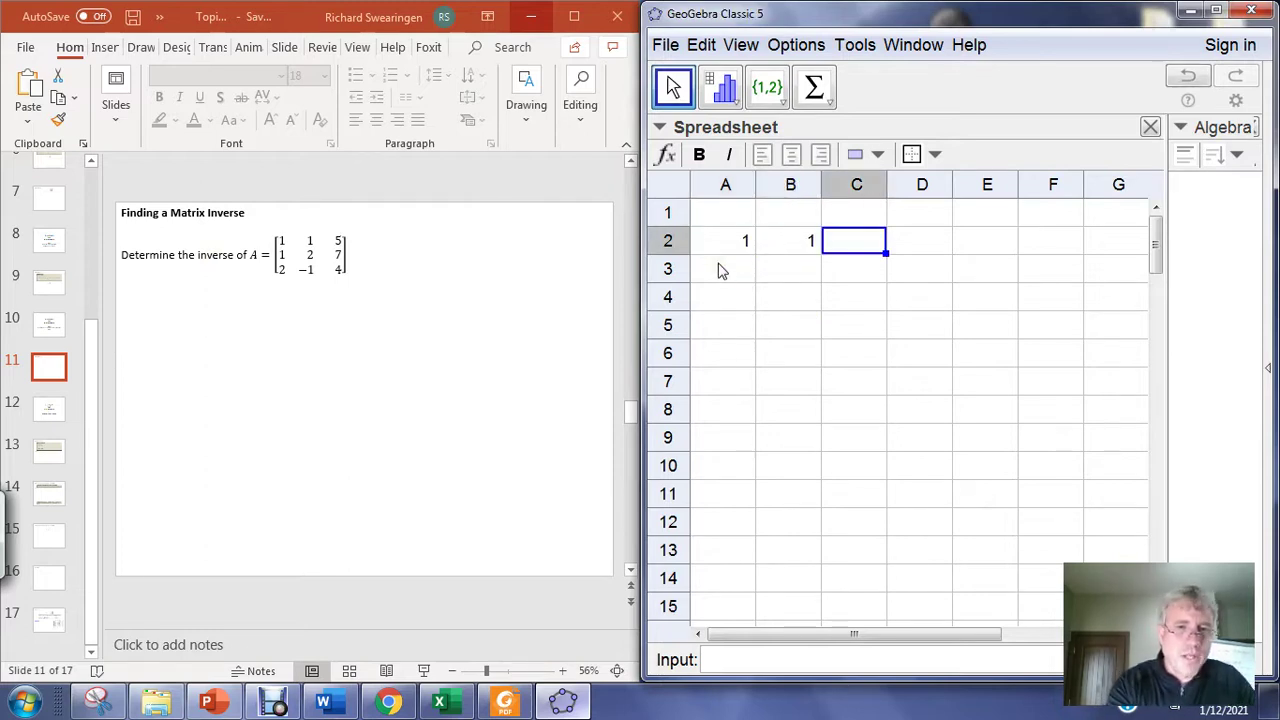
{"action": "type", "text": "5"}
{"action": "left_click", "coordinate": [722, 270]}
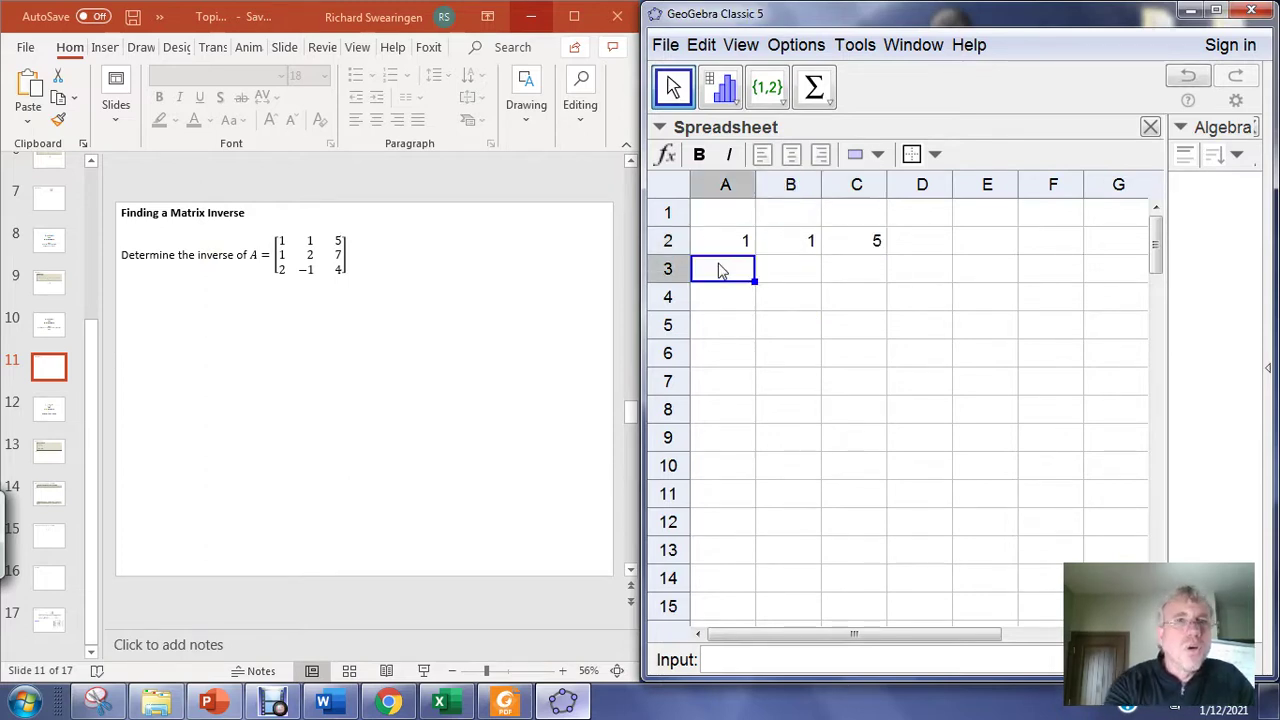
{"action": "type", "text": "1"}
{"action": "key", "text": "Tab"}
{"action": "type", "text": "2"}
{"action": "key", "text": "Tab"}
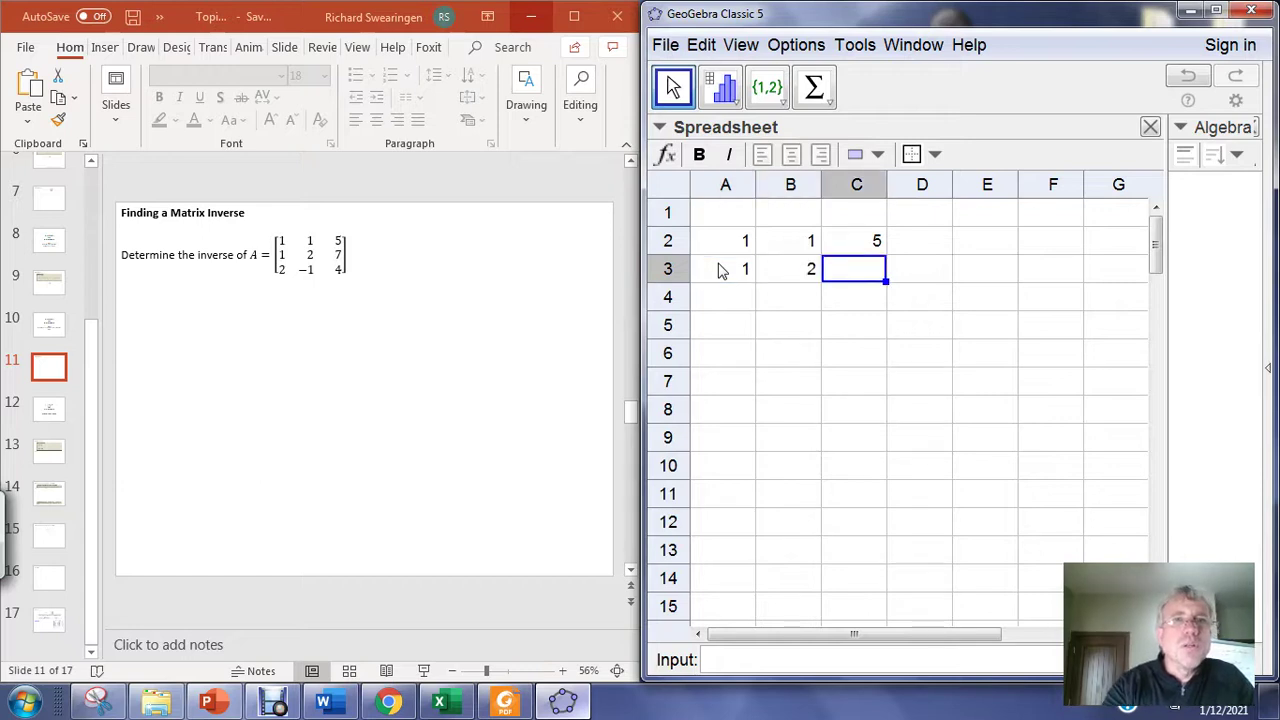
{"action": "type", "text": "7"}
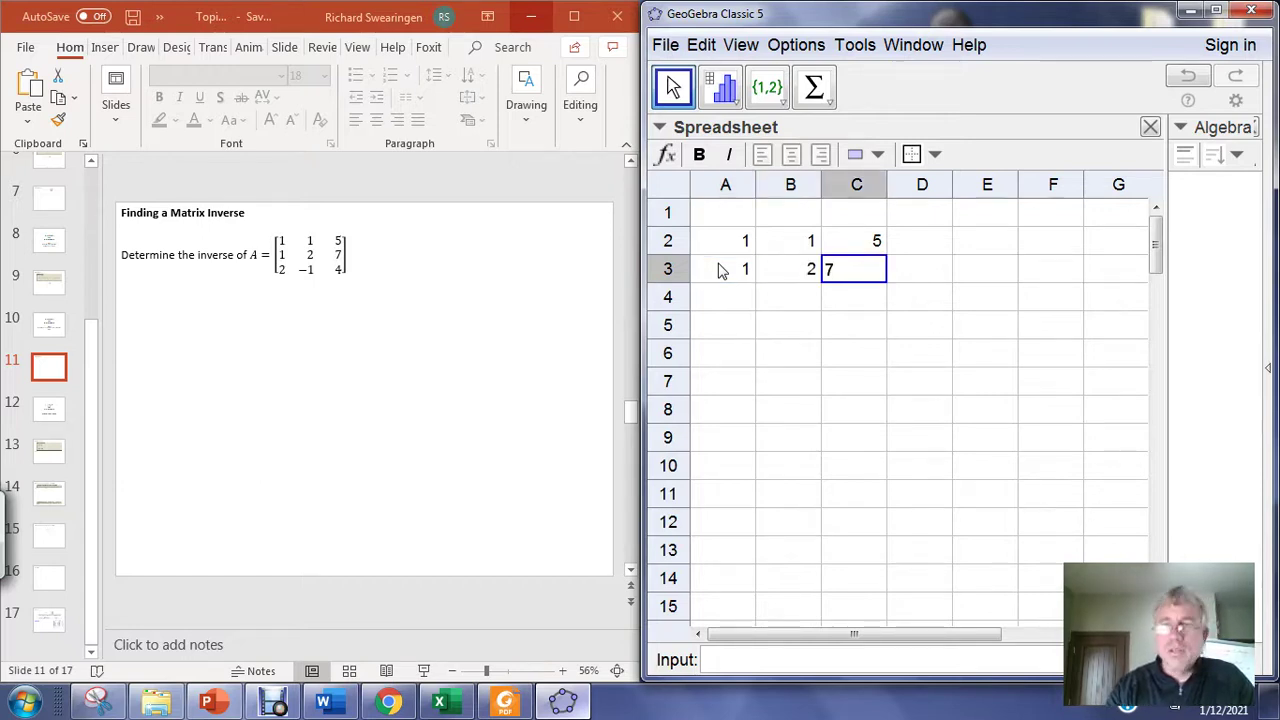
{"action": "key", "text": "Return"}
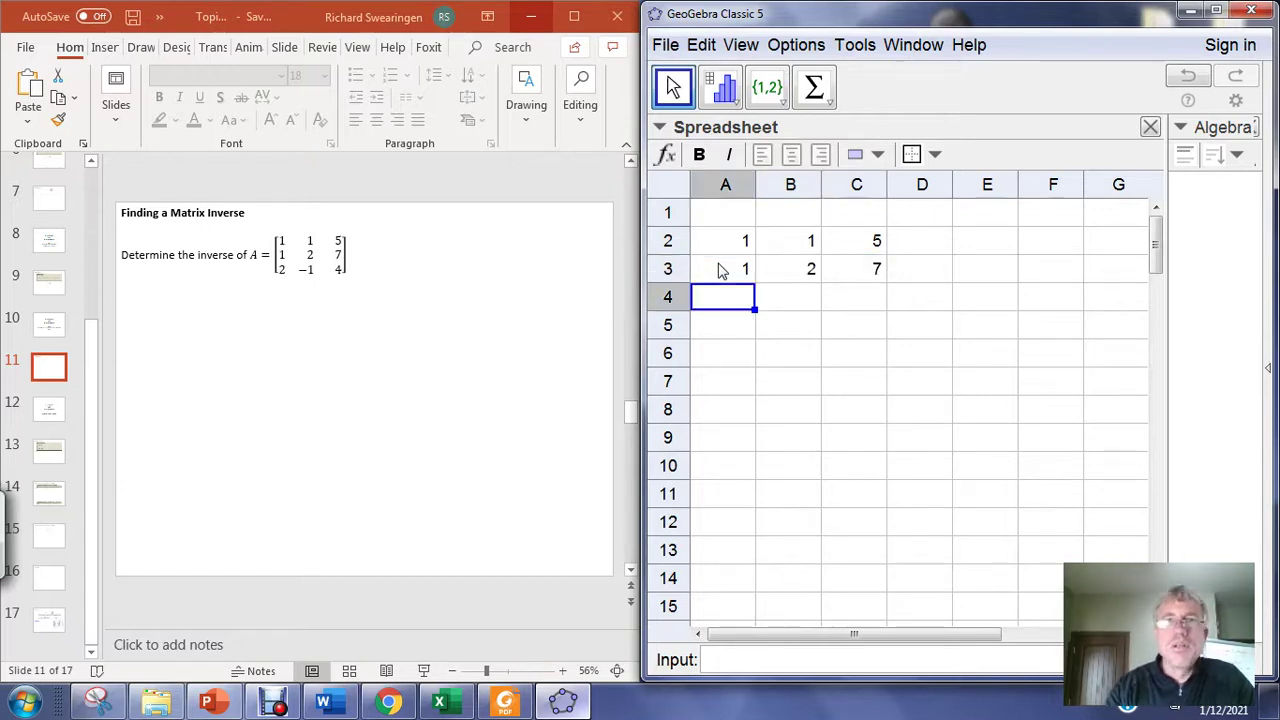
Step: Browse the PowerPoint slides and return to the Finding a Matrix Inverse slide
{"action": "left_click", "coordinate": [57, 322]}
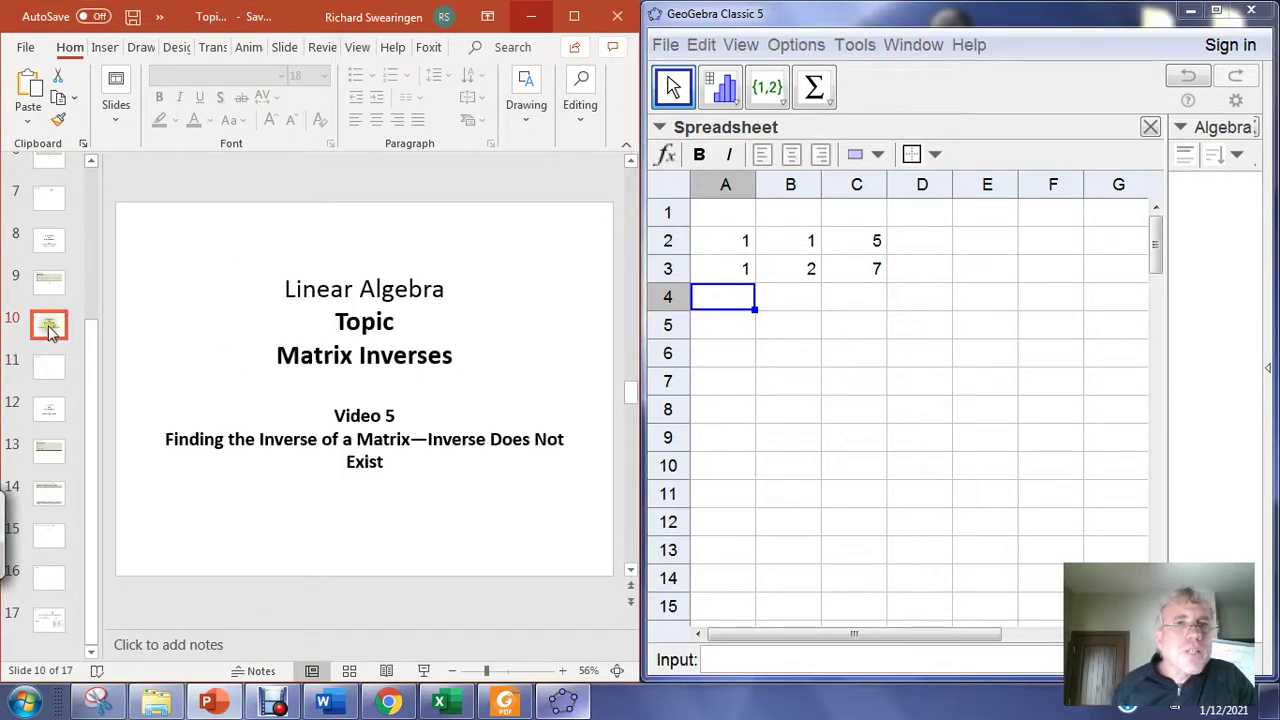
{"action": "left_click", "coordinate": [50, 408]}
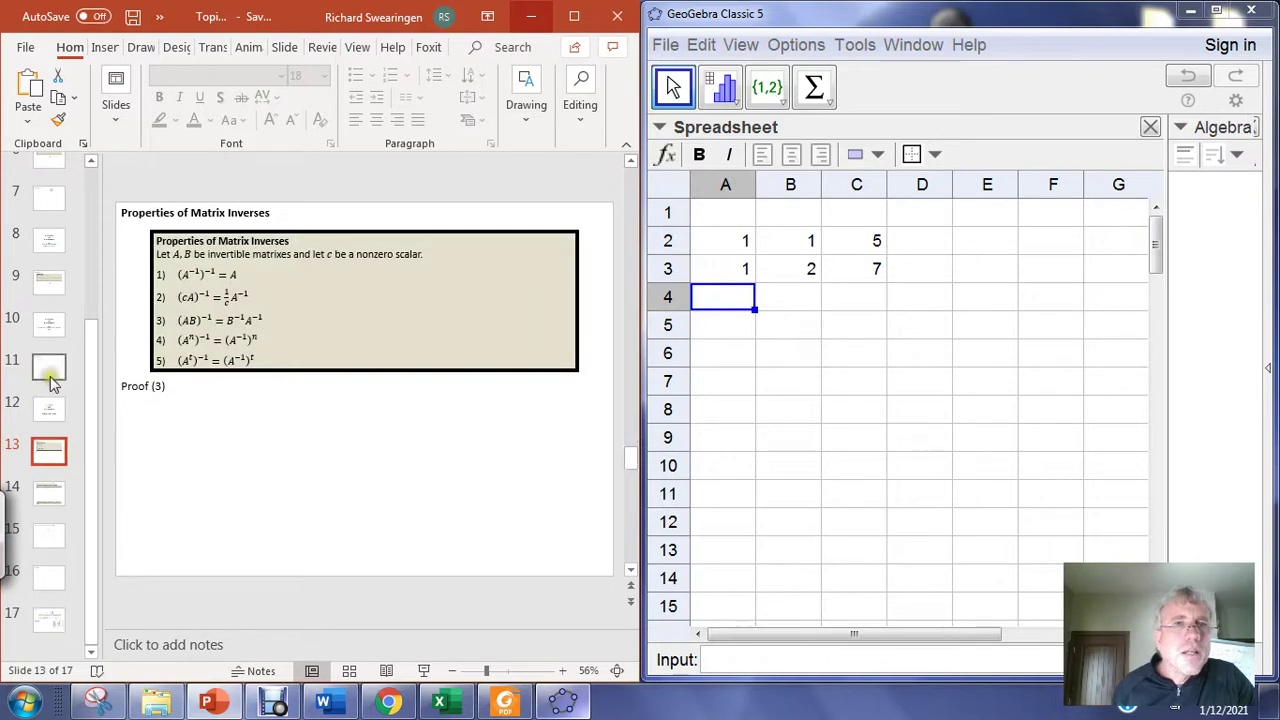
{"action": "left_click", "coordinate": [49, 368]}
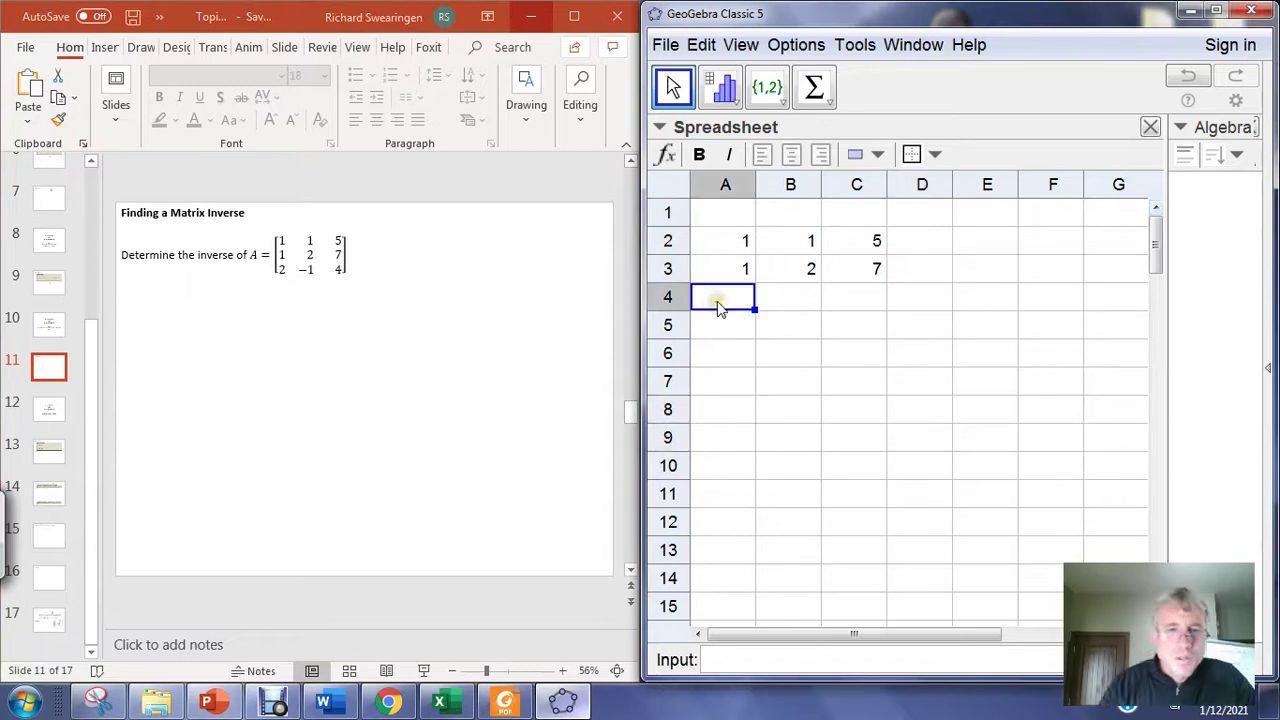
Step: Enter the last row 2, -1, 4 into cells A4:C4
{"action": "type", "text": "2"}
{"action": "key", "text": "Tab"}
{"action": "type", "text": "-1"}
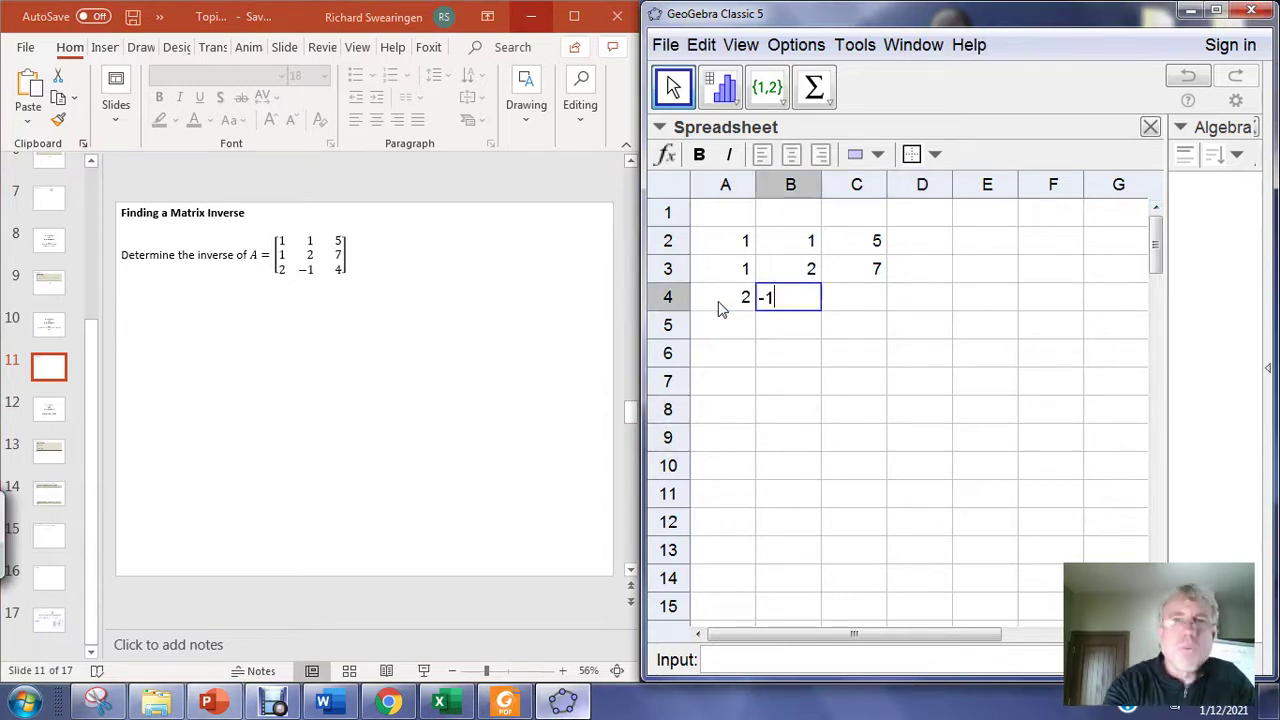
{"action": "key", "text": "Tab"}
{"action": "type", "text": "4"}
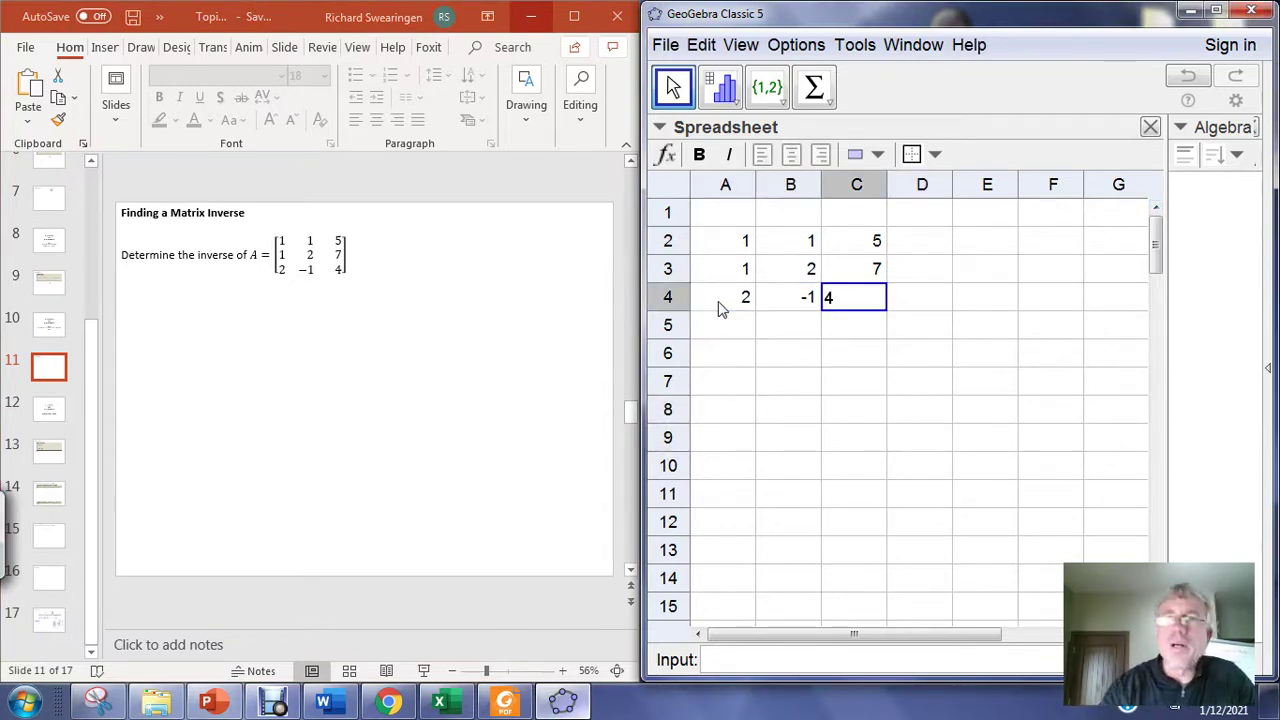
{"action": "key", "text": "Tab"}
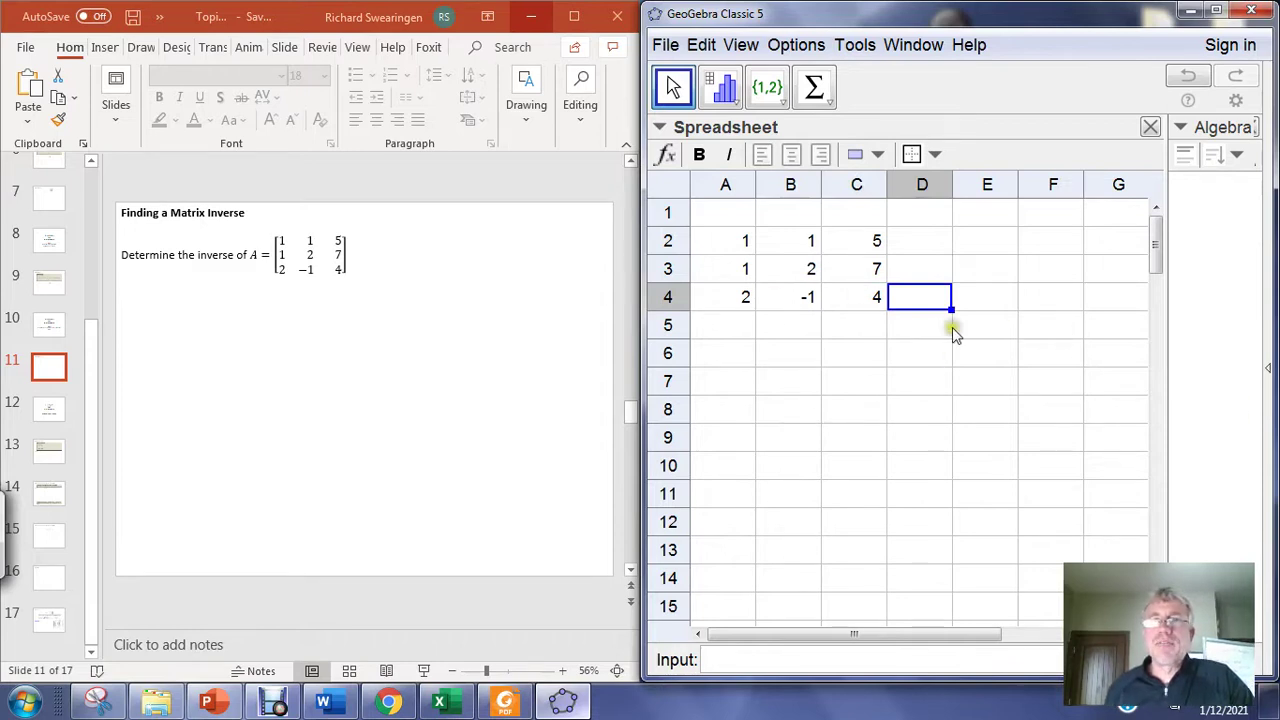
Step: Enter identity rows 1 0 0 and 0 1 0 into cells D2:F3
{"action": "left_click", "coordinate": [936, 243]}
{"action": "type", "text": "1"}
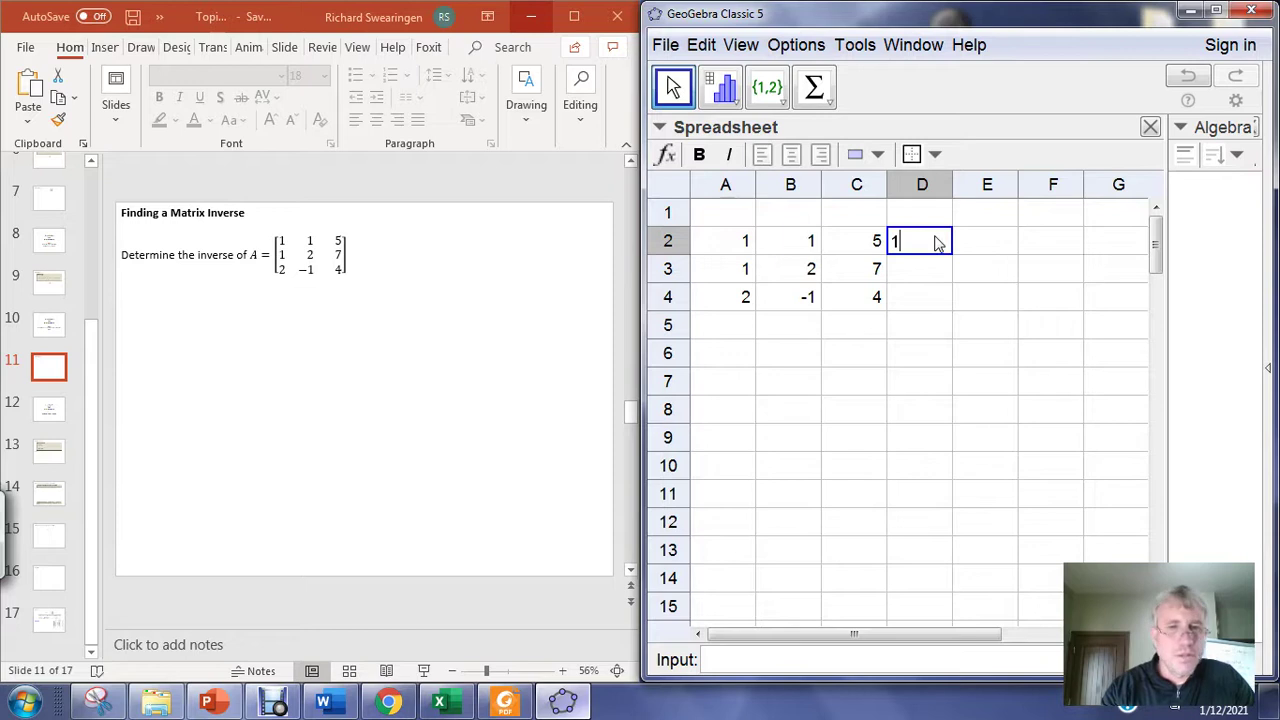
{"action": "key", "text": "Tab"}
{"action": "type", "text": "0"}
{"action": "key", "text": "Tab"}
{"action": "type", "text": "0"}
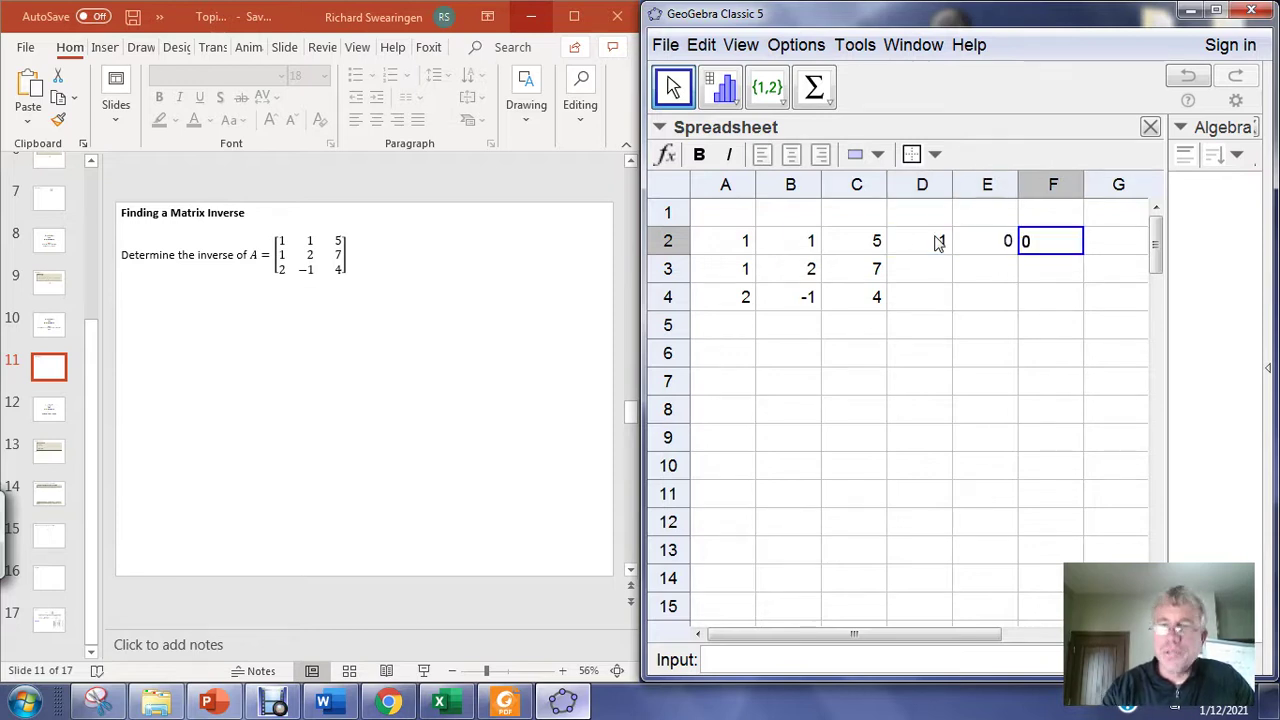
{"action": "key", "text": "Return"}
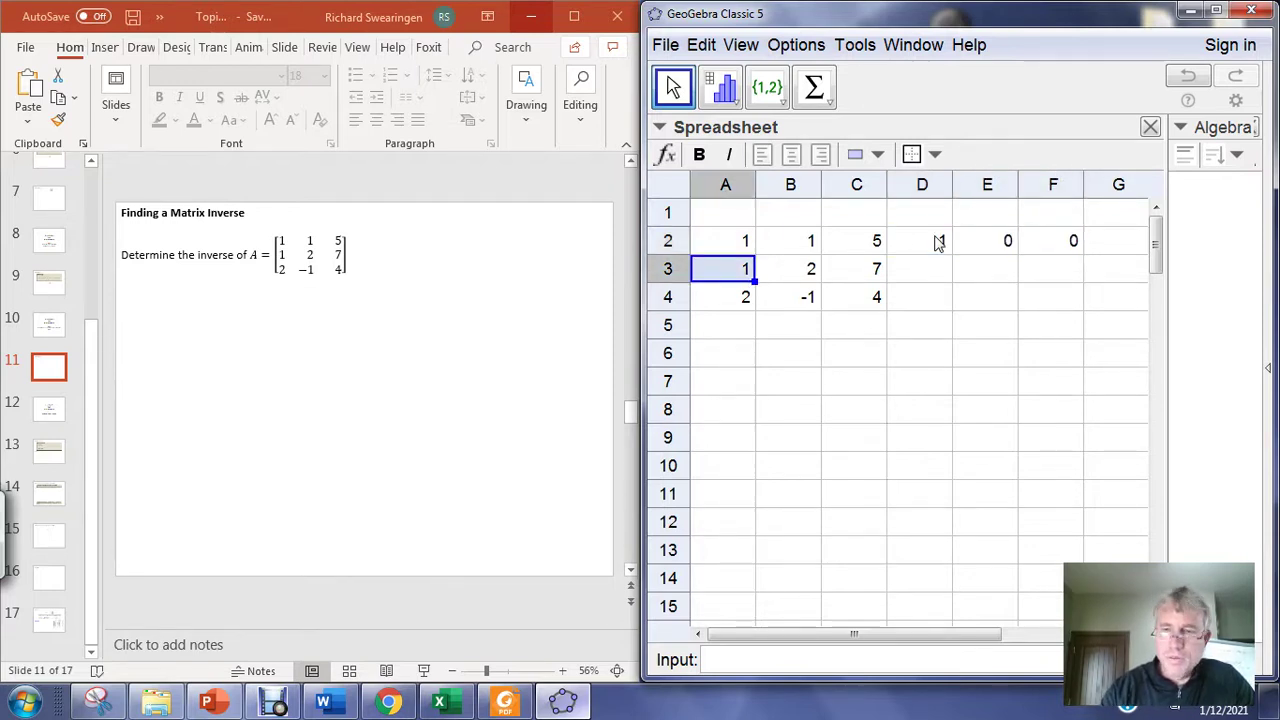
{"action": "key", "text": "Tab"}
{"action": "key", "text": "Tab"}
{"action": "key", "text": "Tab"}
{"action": "type", "text": "0"}
{"action": "key", "text": "Tab"}
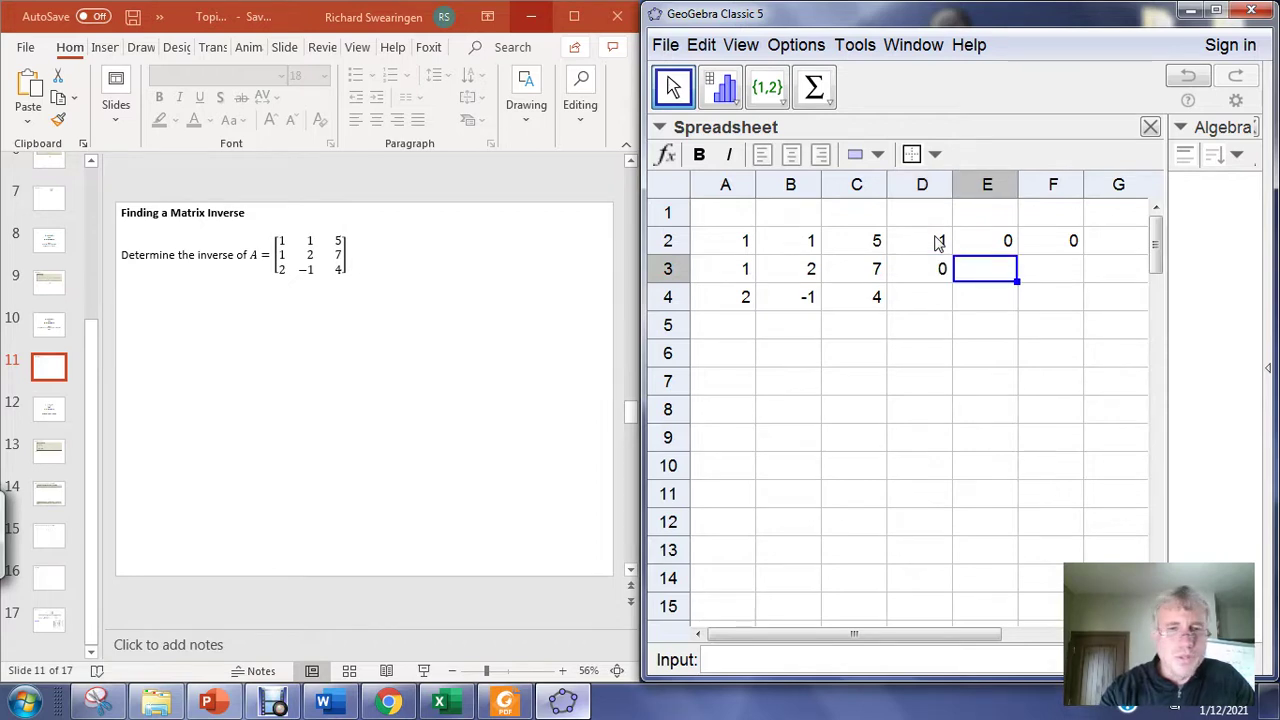
{"action": "type", "text": "1"}
{"action": "key", "text": "Tab"}
{"action": "type", "text": "0"}
{"action": "key", "text": "Return"}
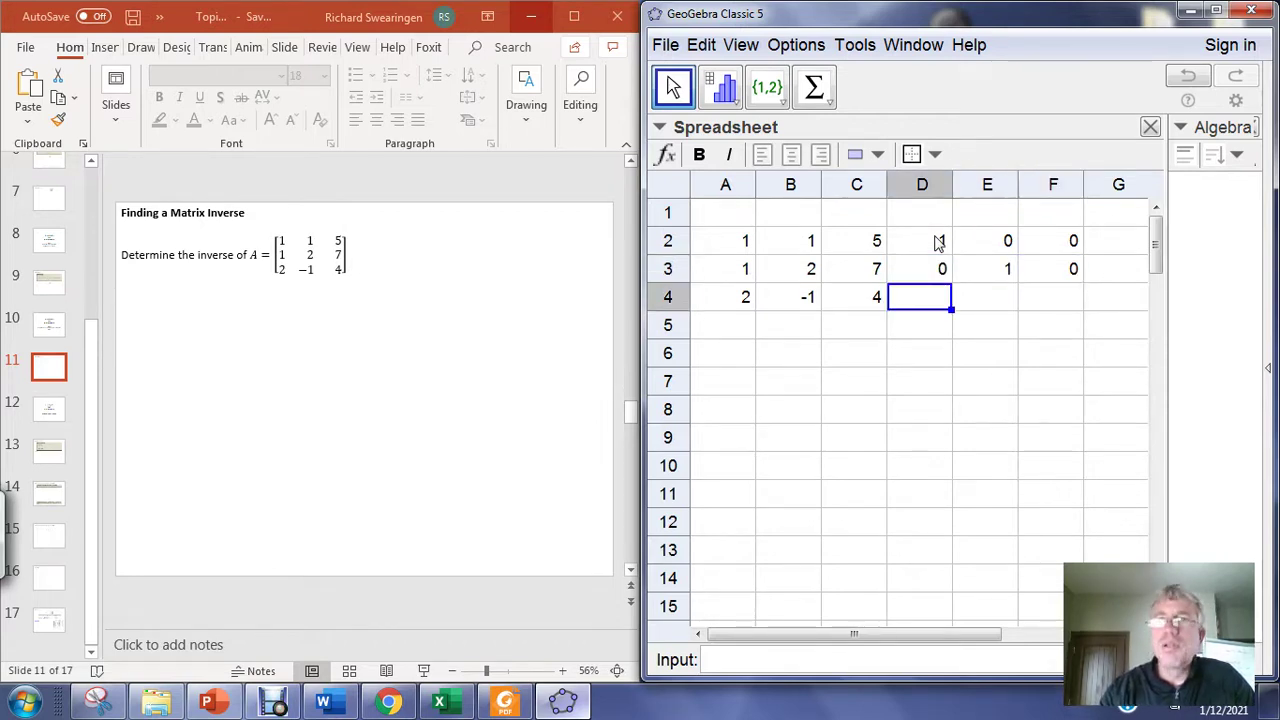
Step: Fill D4:F4 with 0 0 1 and clear the stray 1 from cell G4
{"action": "type", "text": "0"}
{"action": "key", "text": "Tab"}
{"action": "key", "text": "Tab"}
{"action": "type", "text": "0"}
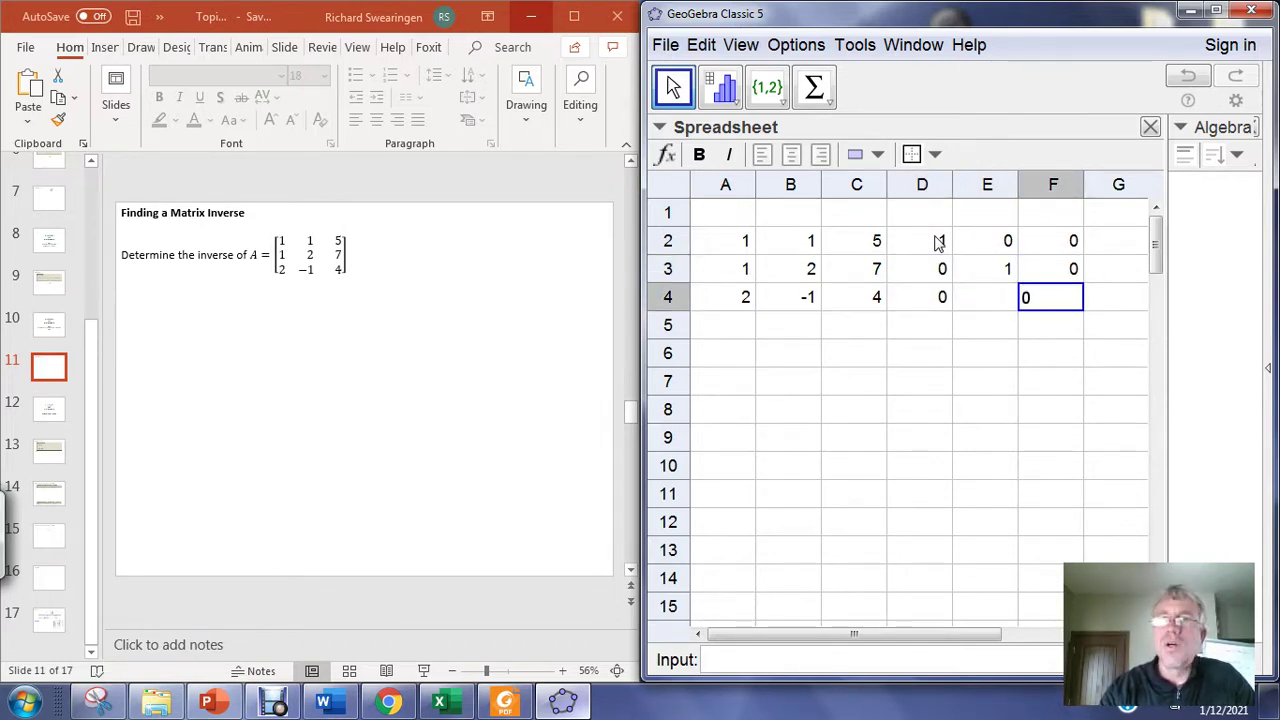
{"action": "key", "text": "Tab"}
{"action": "type", "text": "1"}
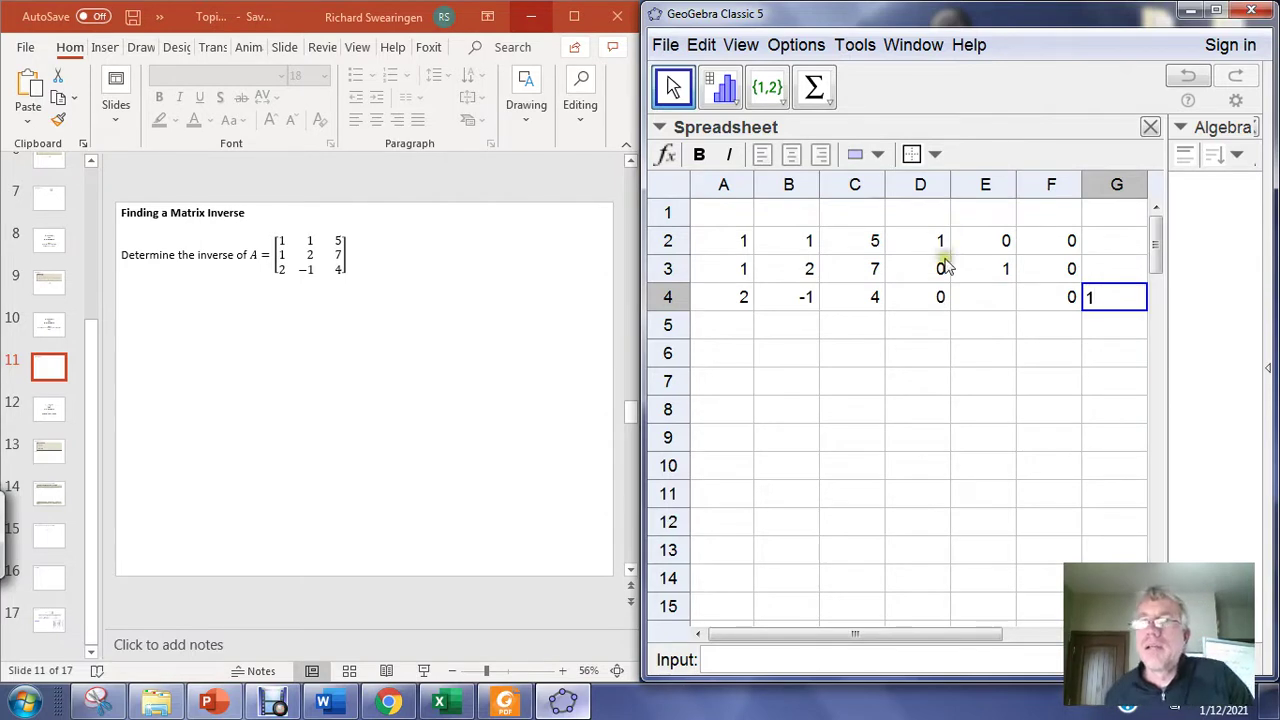
{"action": "left_click", "coordinate": [982, 298]}
{"action": "type", "text": "0"}
{"action": "left_click", "coordinate": [1077, 305]}
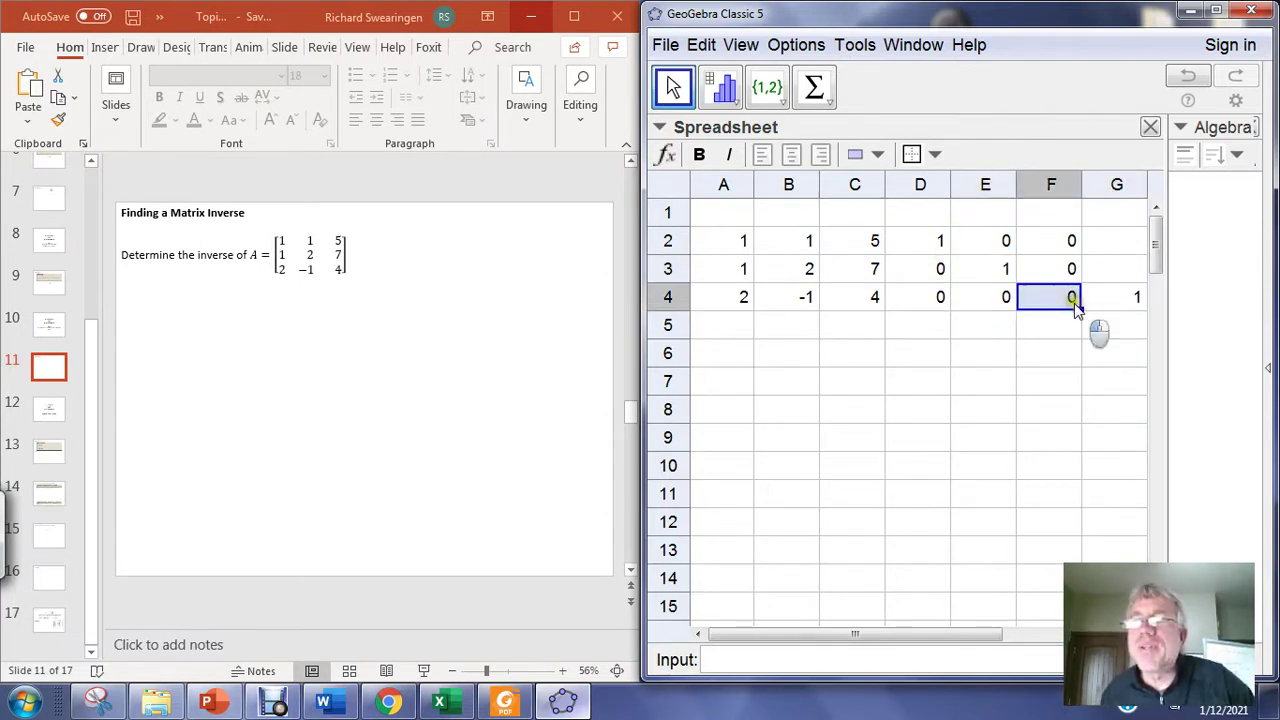
{"action": "type", "text": "1"}
{"action": "left_click", "coordinate": [1123, 295]}
{"action": "key", "text": "Delete"}
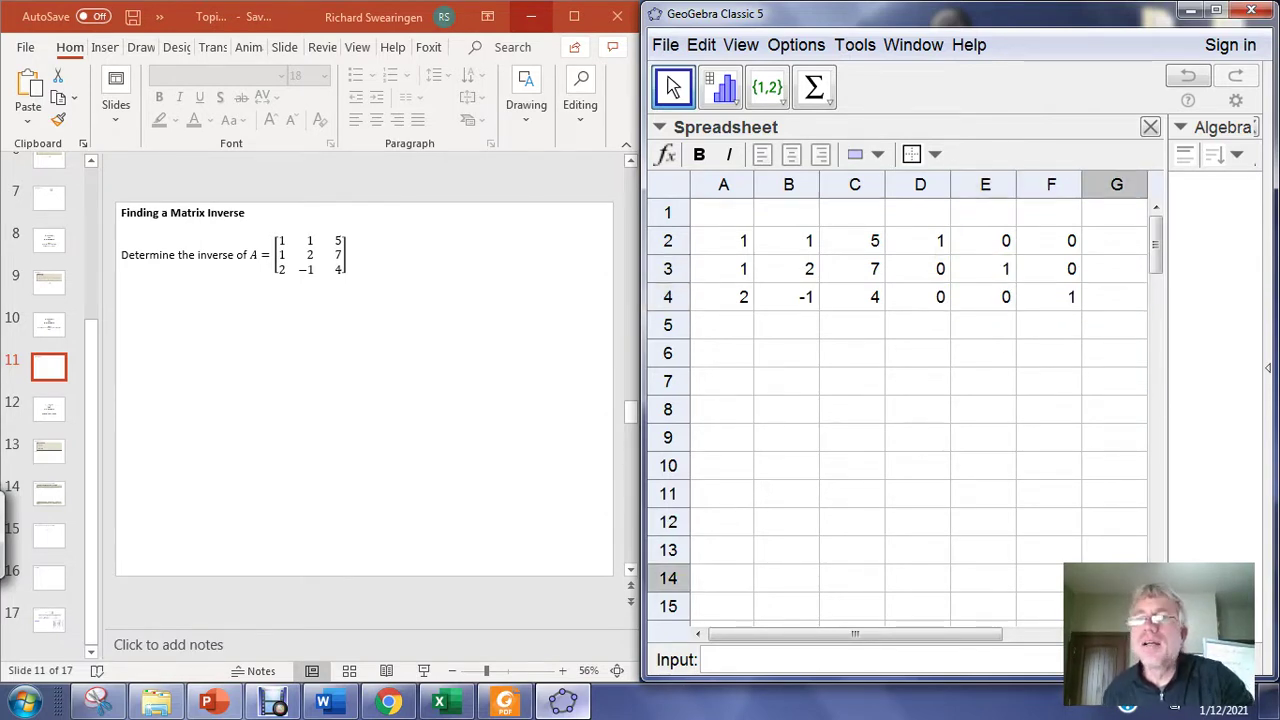
Step: Highlight the A2:C4 and D2:F4 blocks, then maximize GeoGebra
{"action": "left_click_drag", "start_coordinate": [725, 240], "coordinate": [877, 288]}
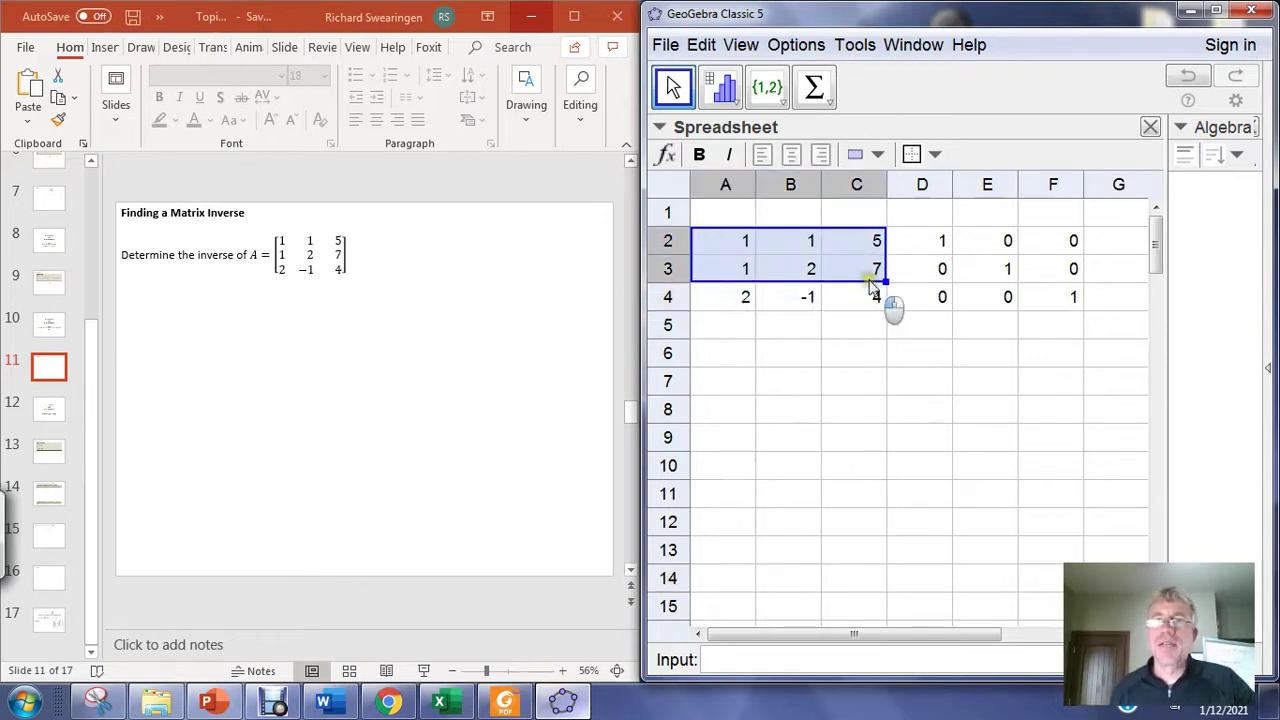
{"action": "left_click_drag", "start_coordinate": [935, 247], "coordinate": [1040, 310]}
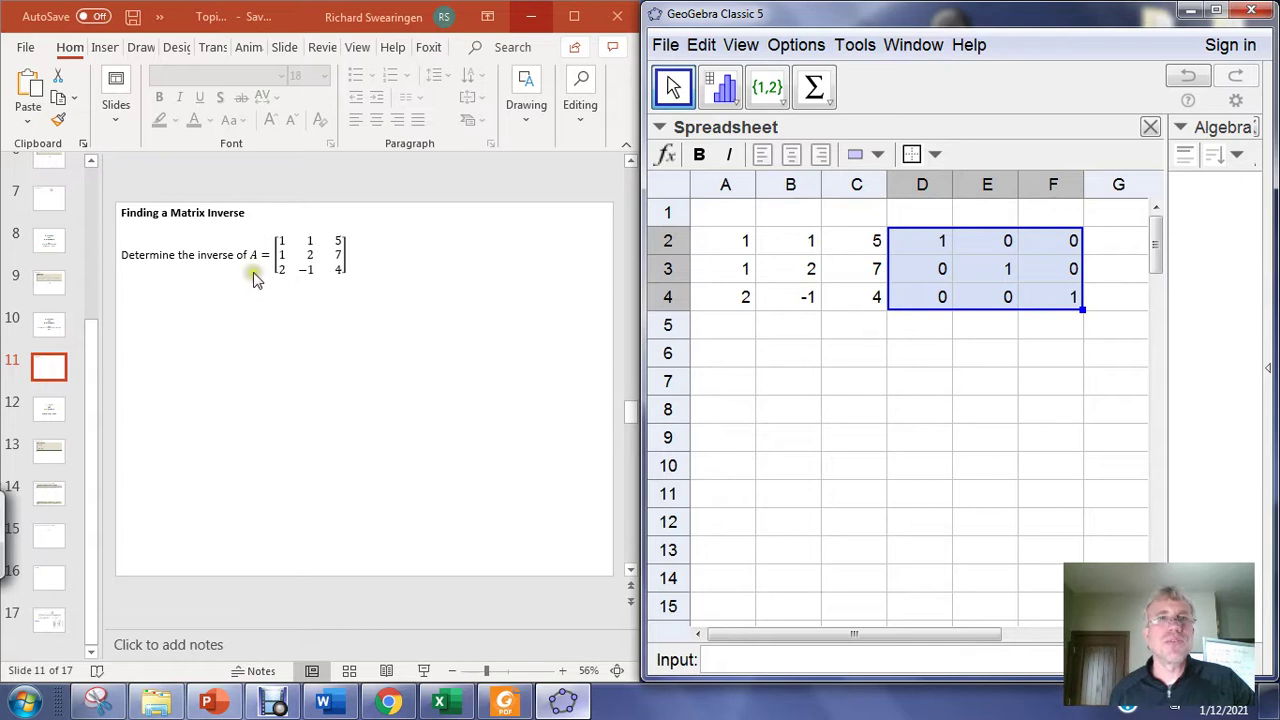
{"action": "left_click", "coordinate": [1216, 10]}
Step: Create a matrix object from the selected cells A2:F4
{"action": "left_click", "coordinate": [282, 428]}
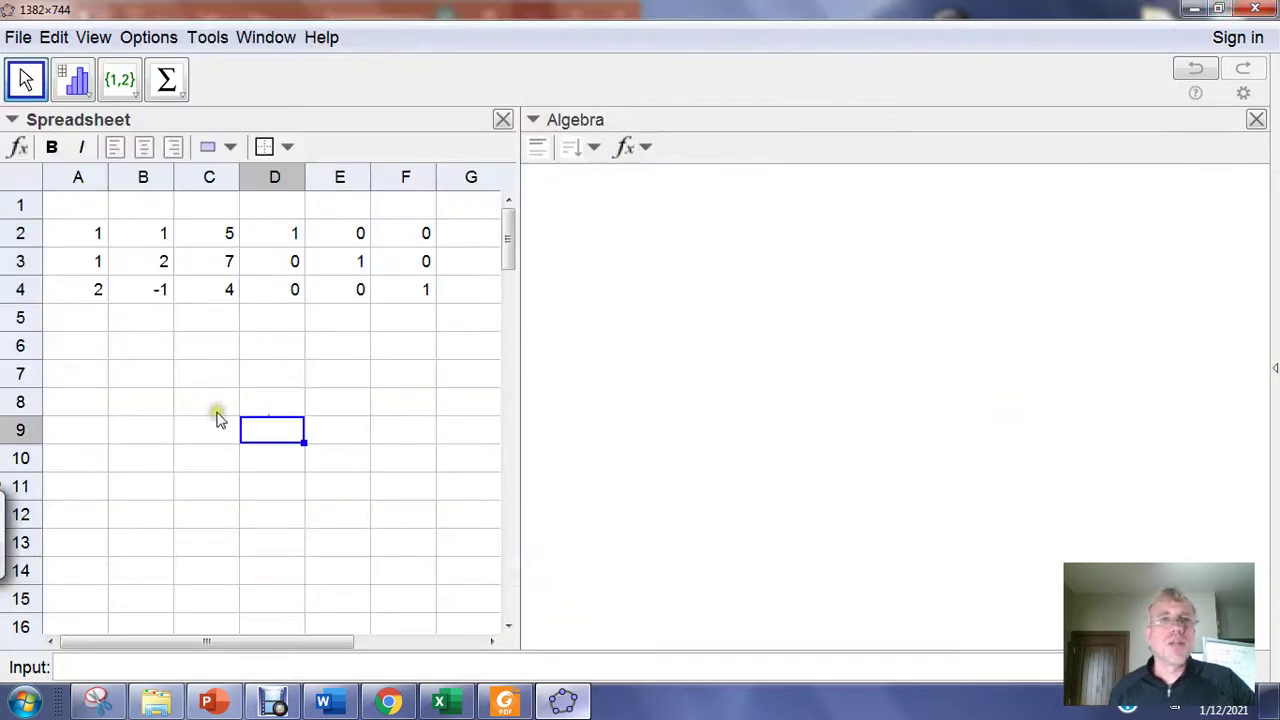
{"action": "left_click_drag", "start_coordinate": [49, 234], "coordinate": [400, 300]}
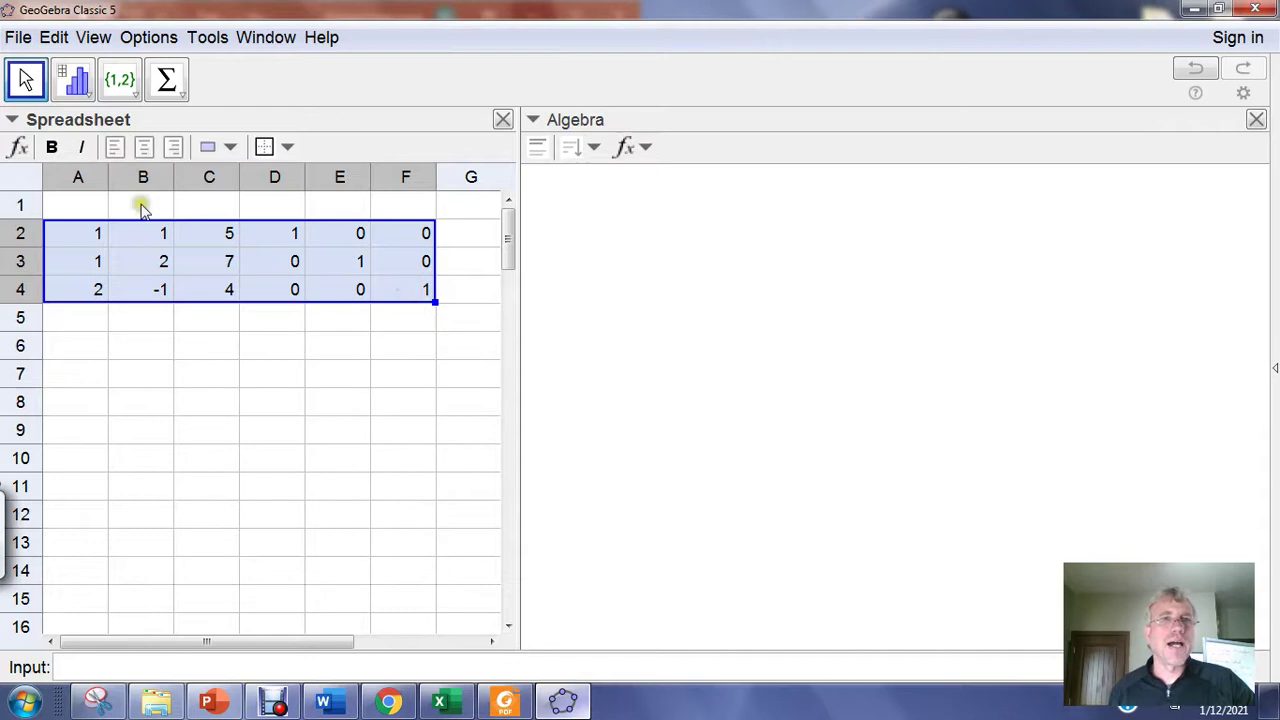
{"action": "right_click", "coordinate": [153, 262]}
{"action": "mouse_move", "coordinate": [242, 466]}
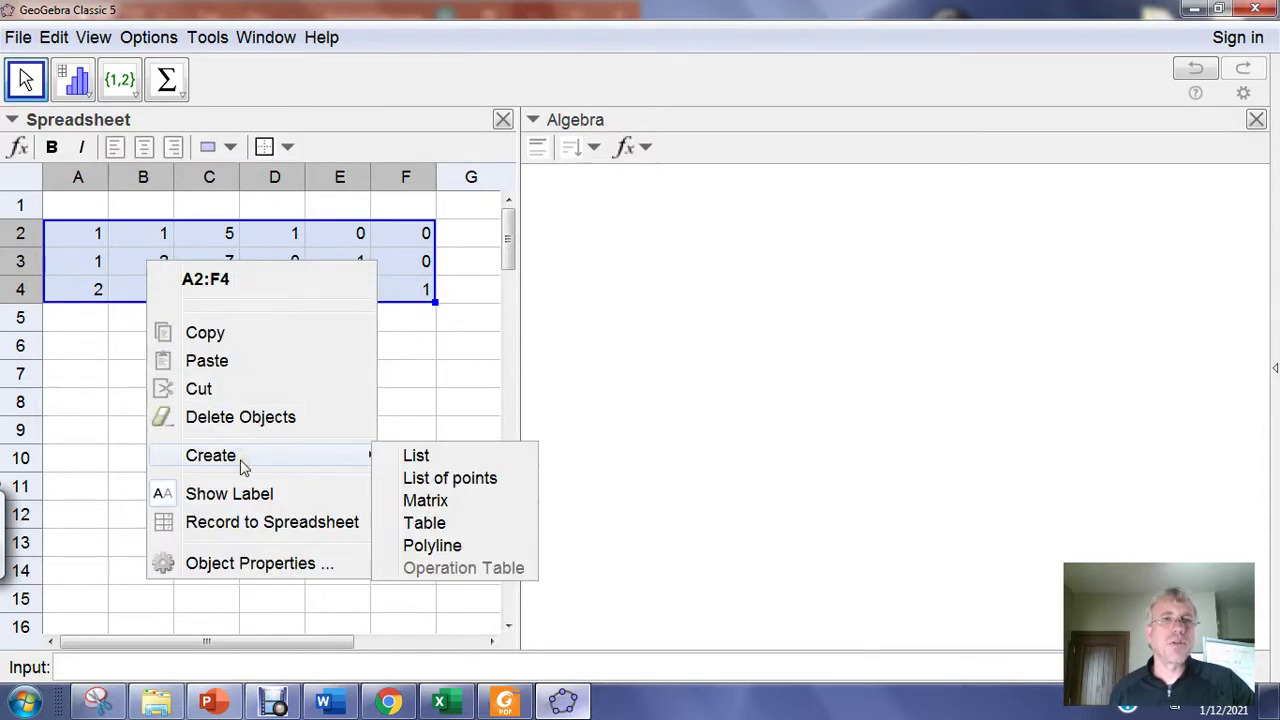
{"action": "left_click", "coordinate": [424, 502]}
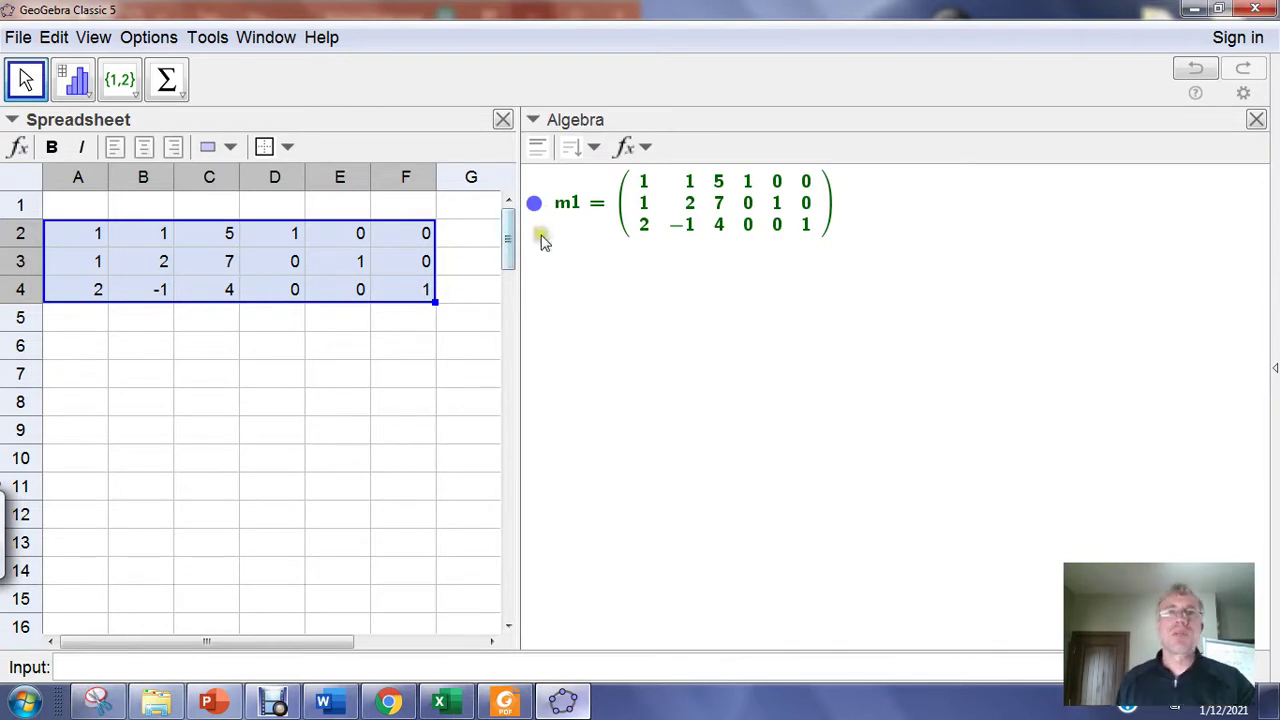
Step: Rename matrix m1 to M and close the spreadsheet view
{"action": "right_click", "coordinate": [576, 211]}
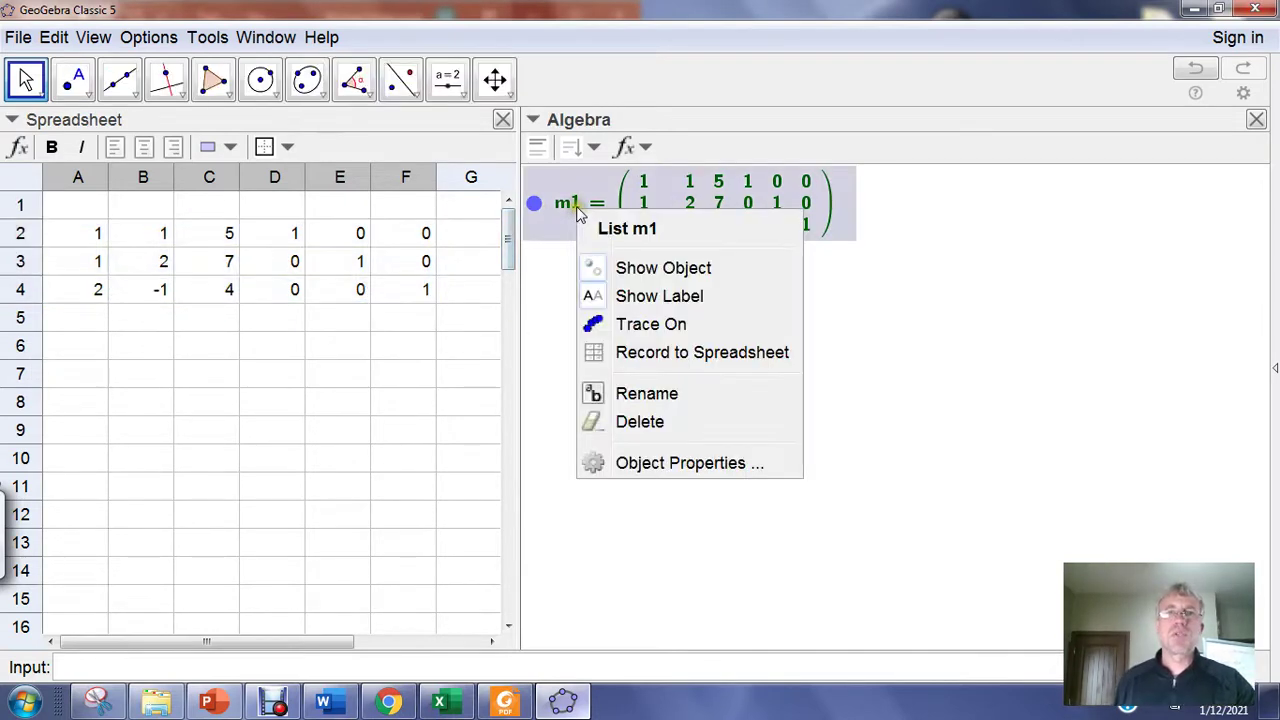
{"action": "left_click", "coordinate": [655, 394]}
{"action": "key", "text": "BackSpace"}
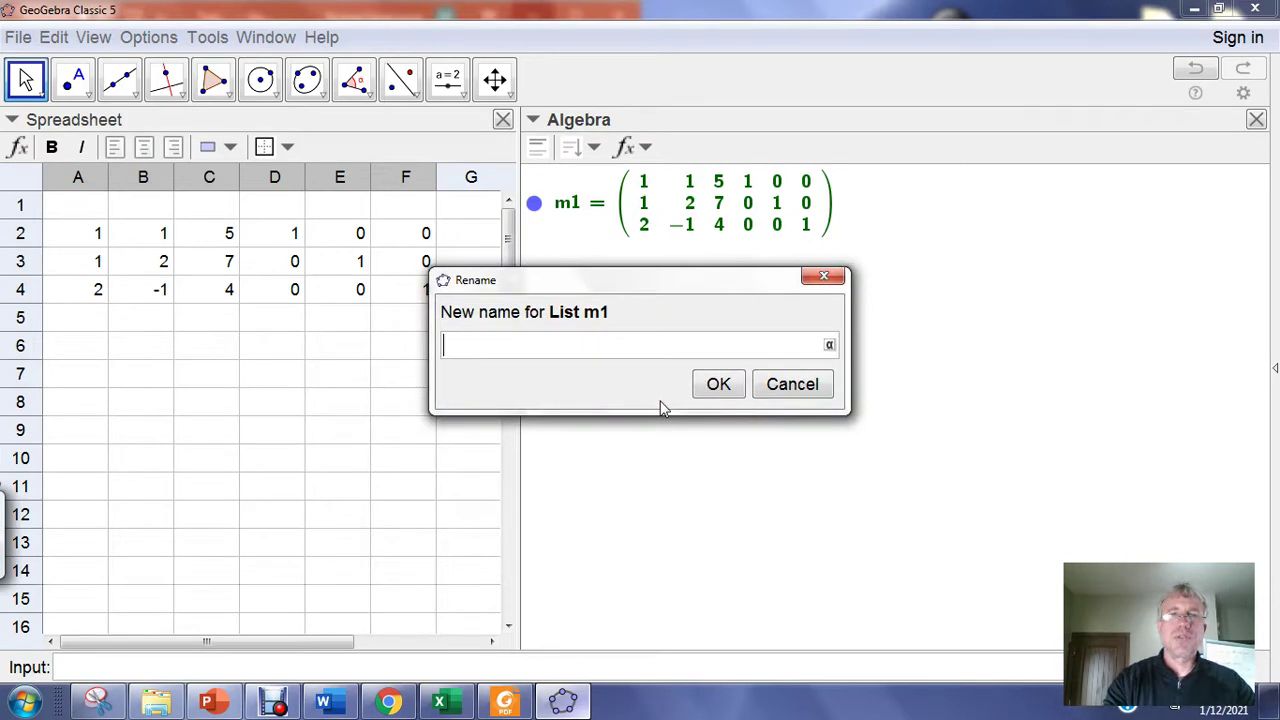
{"action": "type", "text": "M"}
{"action": "key", "text": "Return"}
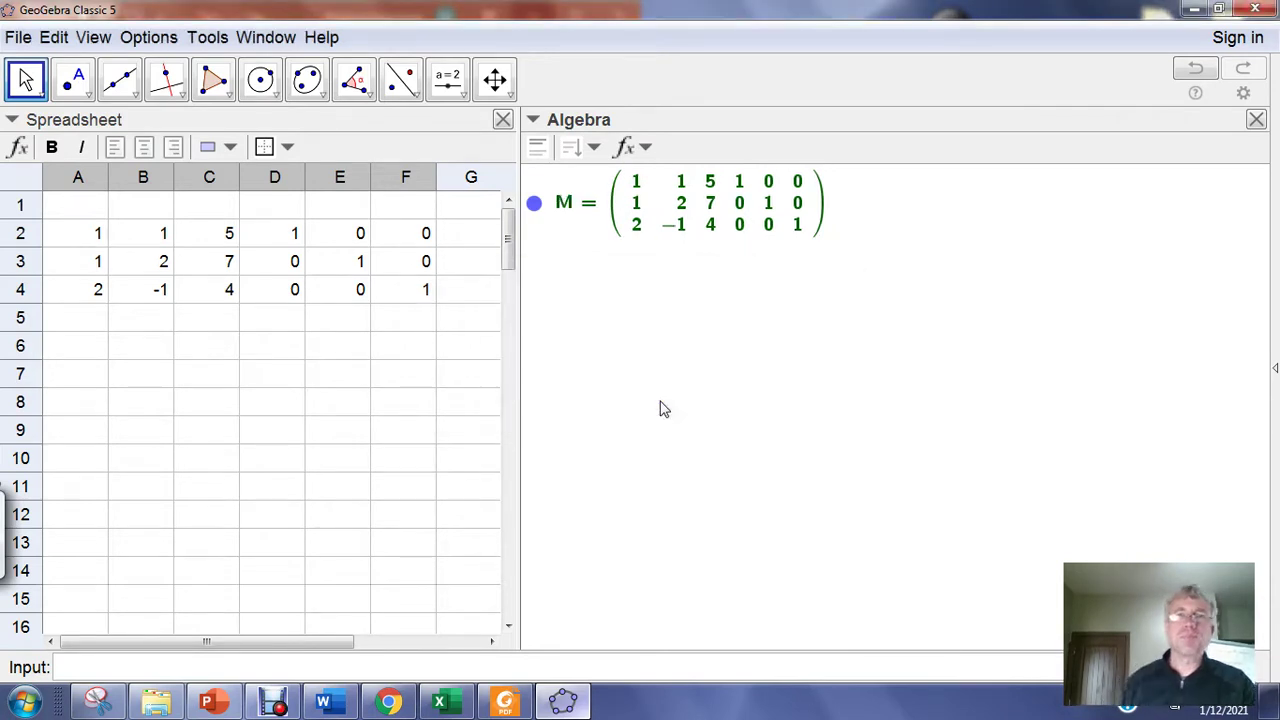
{"action": "left_click", "coordinate": [503, 120]}
Step: Open the CAS view at about half the window width beside Algebra showing M
{"action": "left_click", "coordinate": [93, 40]}
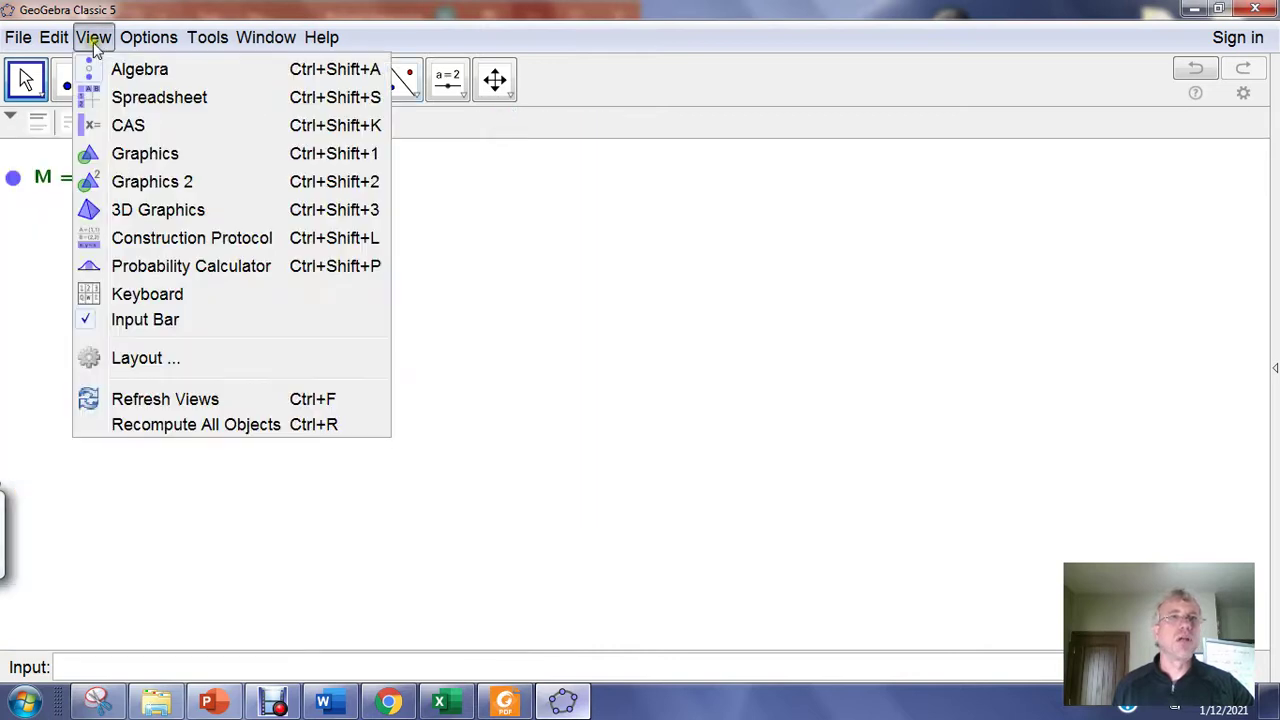
{"action": "left_click", "coordinate": [128, 125]}
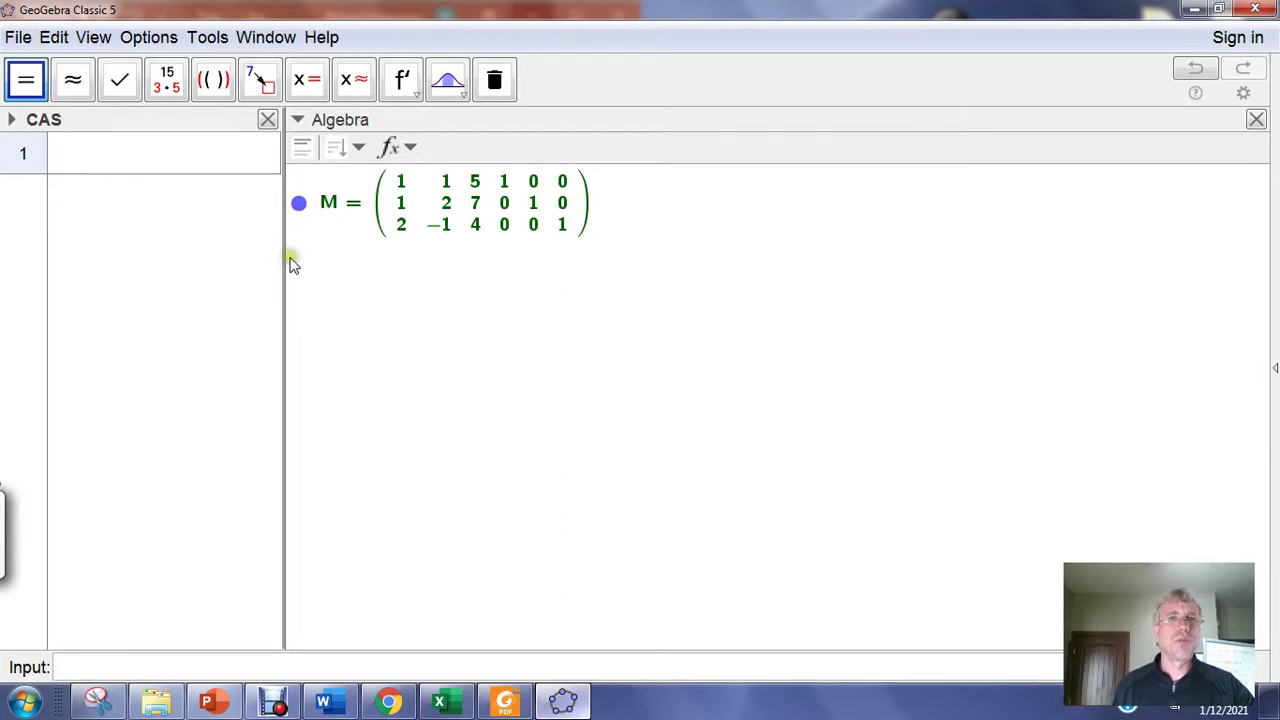
{"action": "left_click_drag", "start_coordinate": [284, 256], "coordinate": [597, 294]}
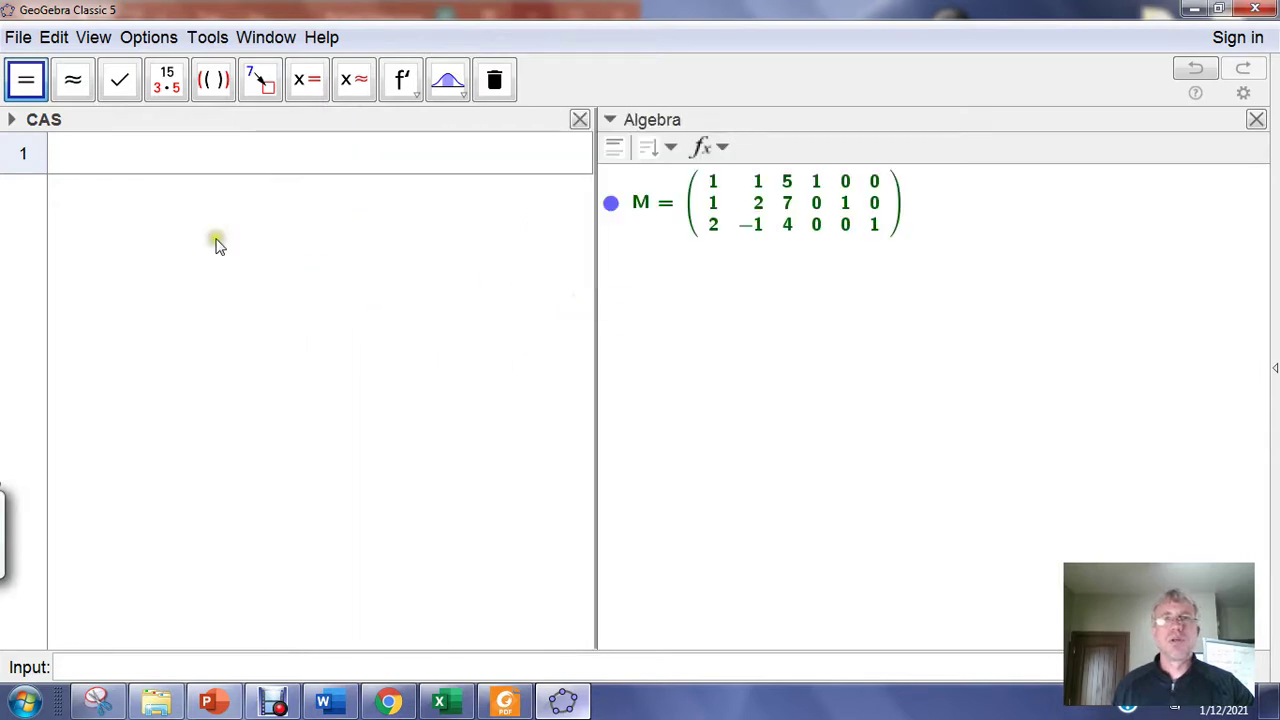
{"action": "left_click", "coordinate": [195, 160]}
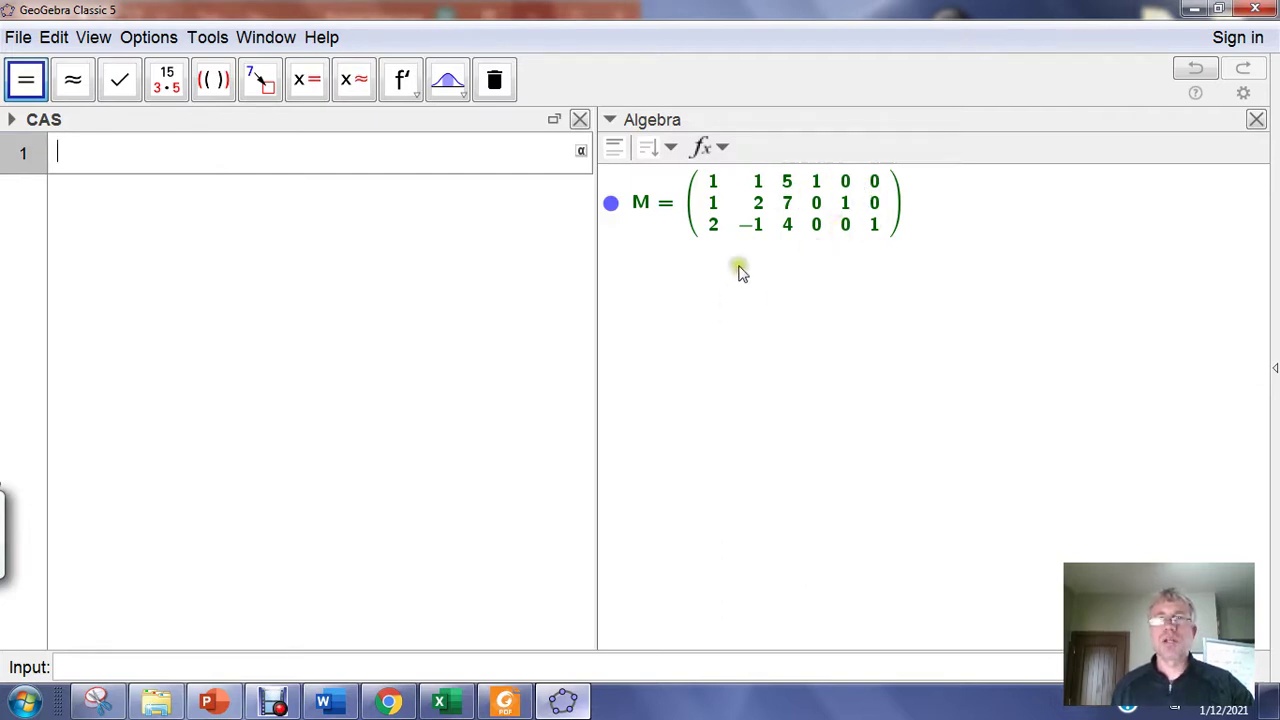
{"action": "left_click", "coordinate": [788, 203]}
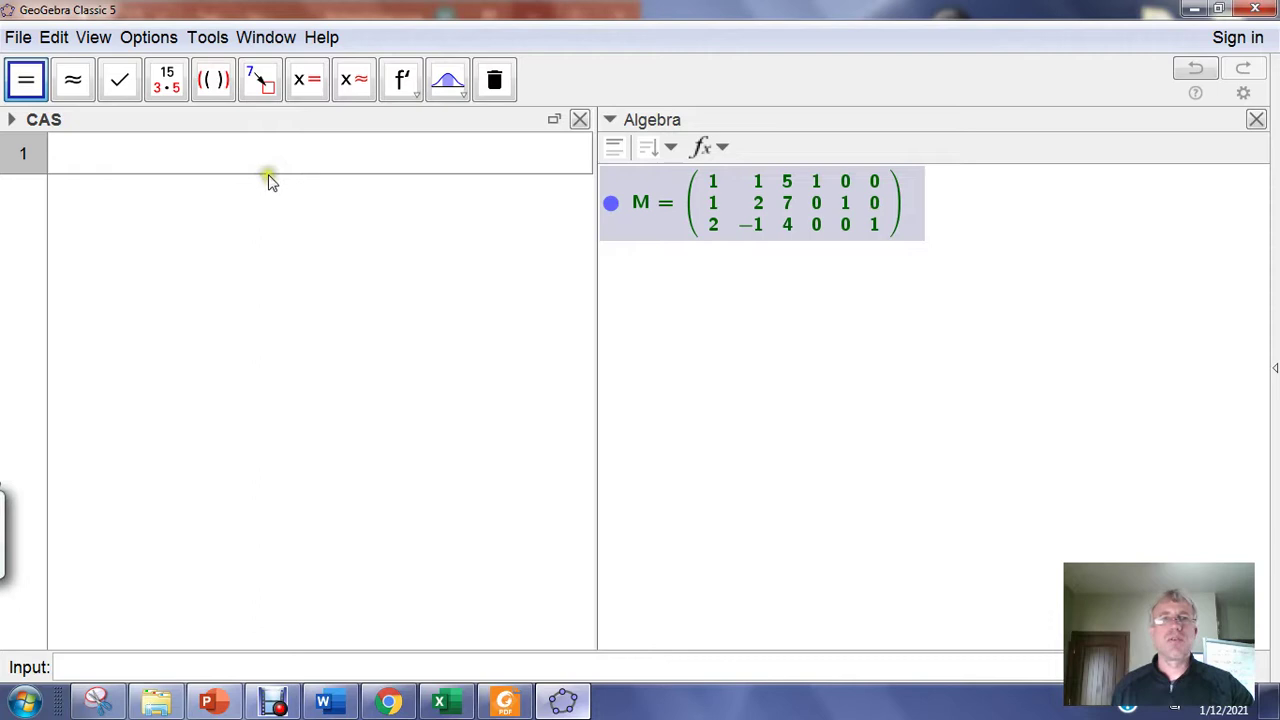
{"action": "left_click", "coordinate": [169, 152]}
Step: Evaluate ReducedRowEchelonForm(M) in CAS row 1, showing a zero bottom row on the left
{"action": "type", "text": "red"}
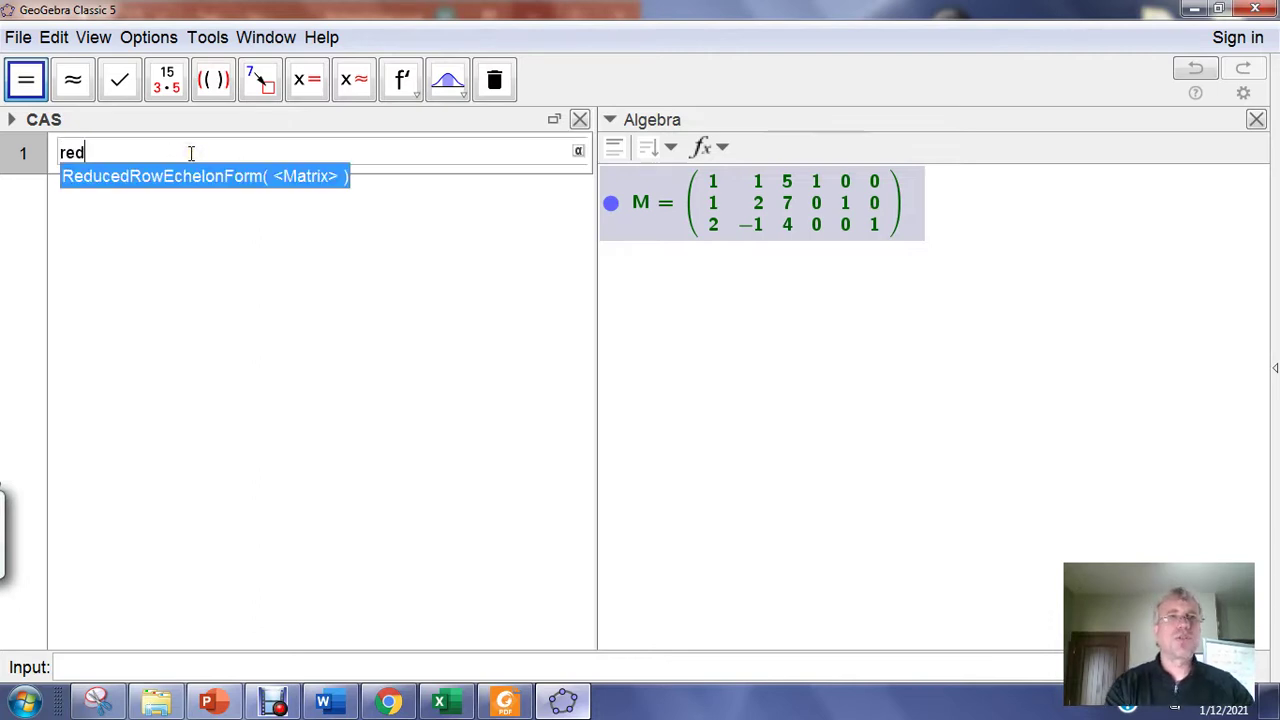
{"action": "key", "text": "Return"}
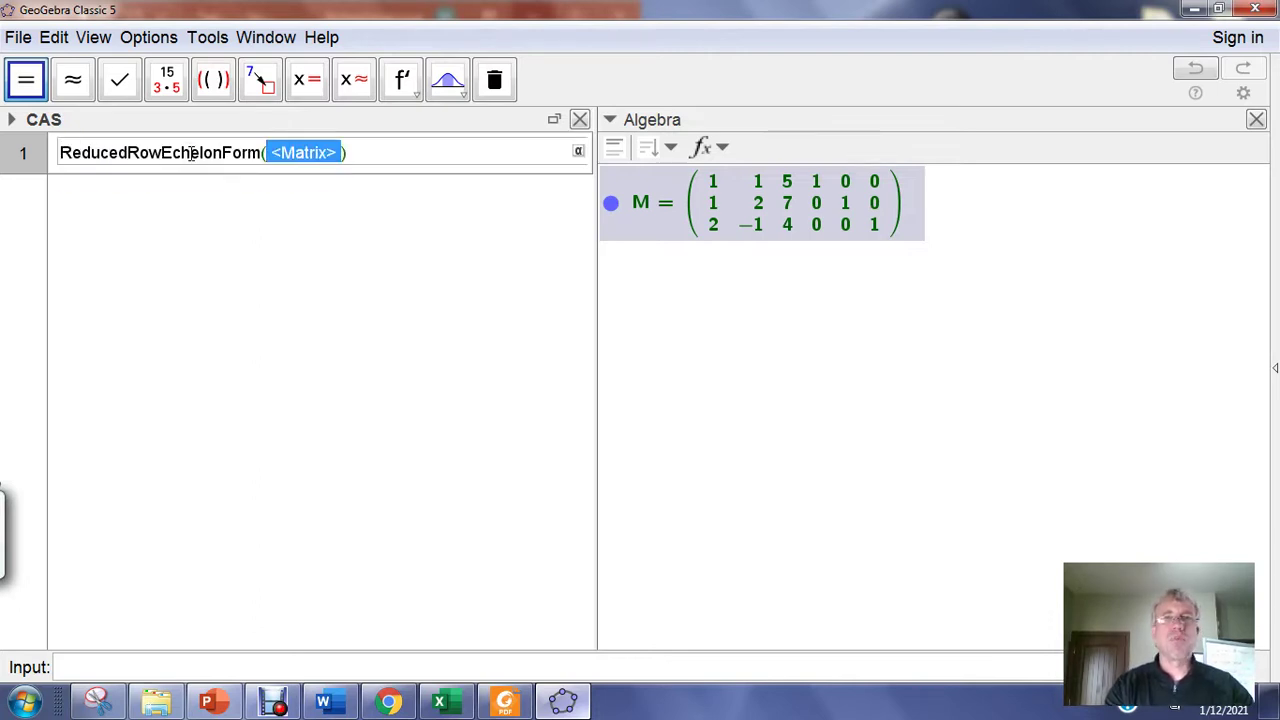
{"action": "type", "text": "M"}
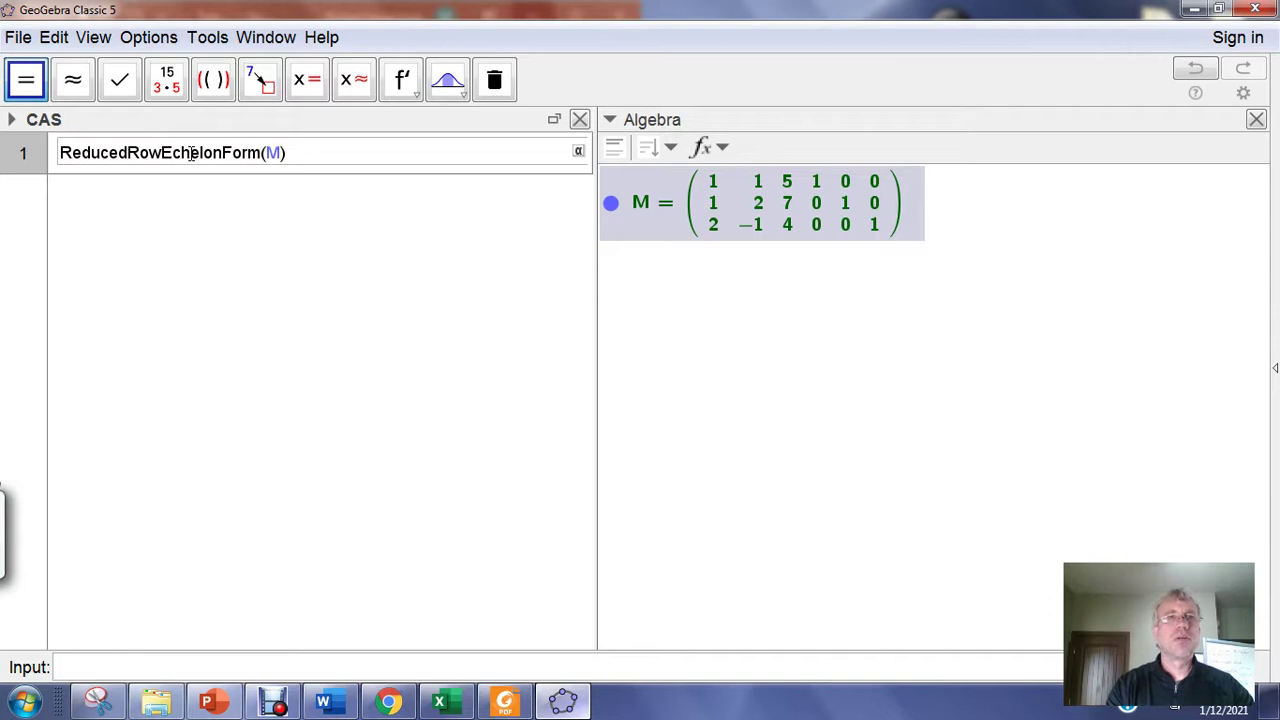
{"action": "key", "text": "Return"}
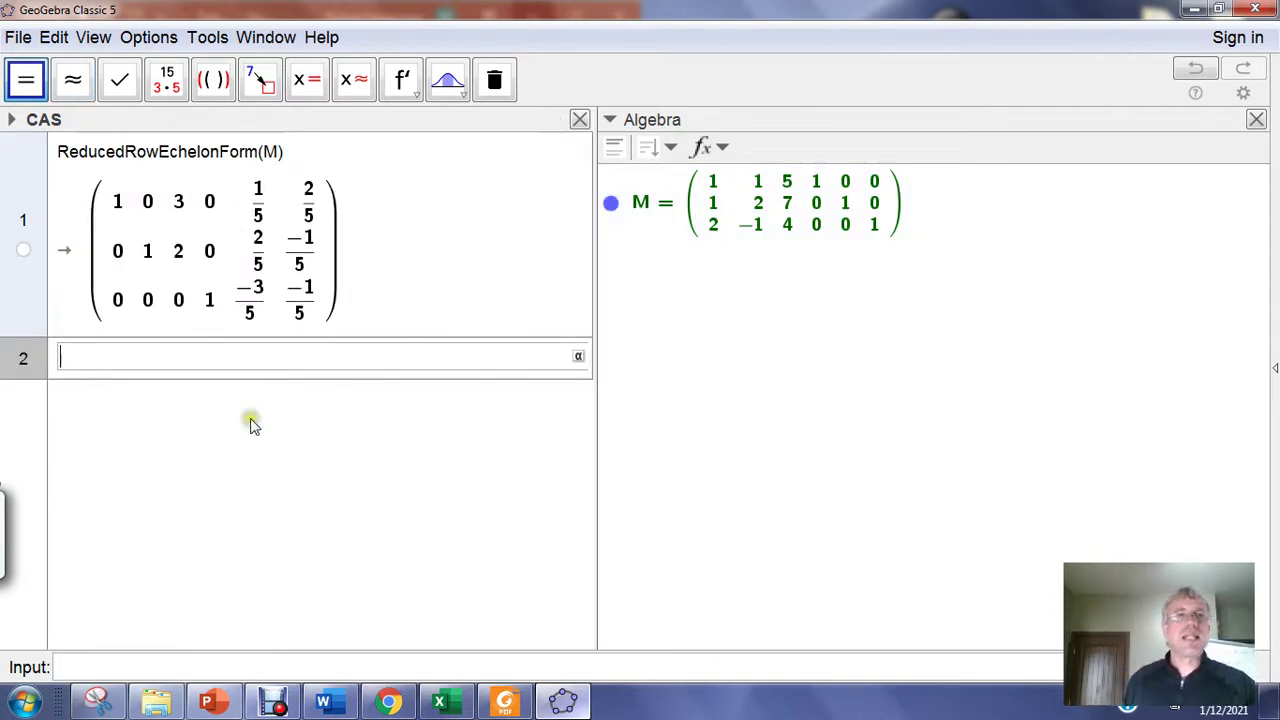
{"action": "left_click", "coordinate": [116, 203]}
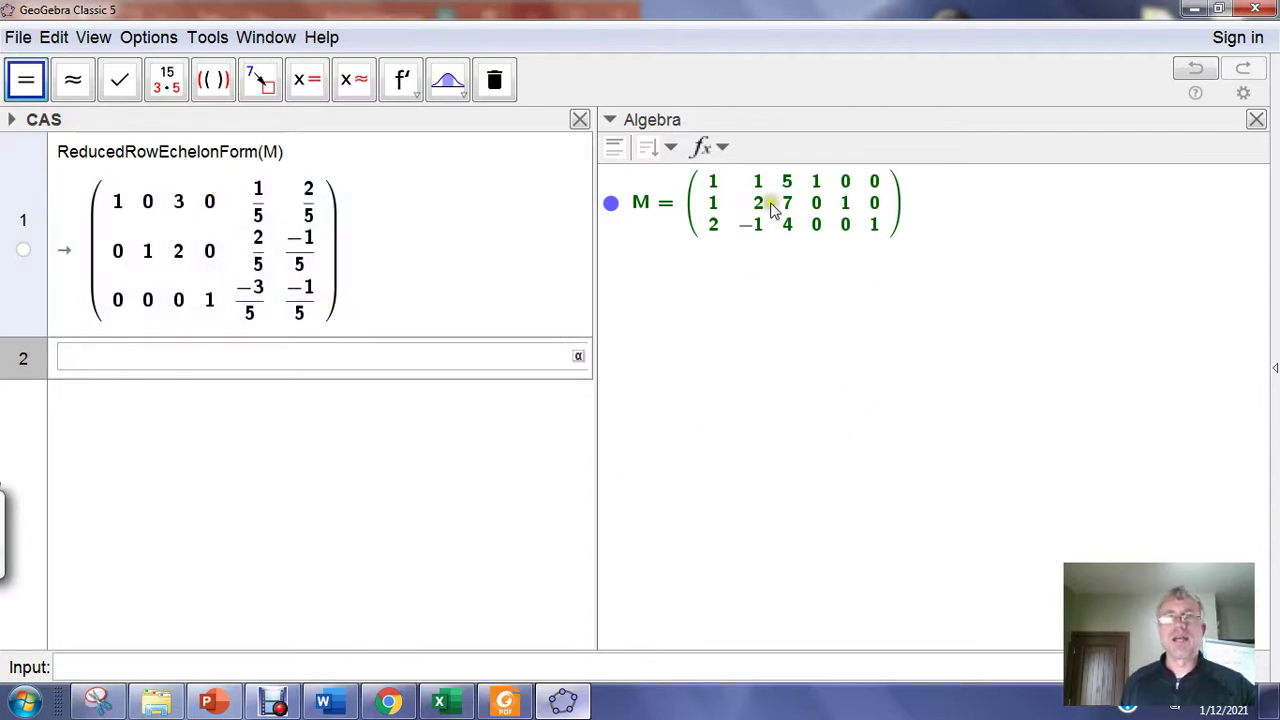
{"action": "left_click", "coordinate": [712, 185]}
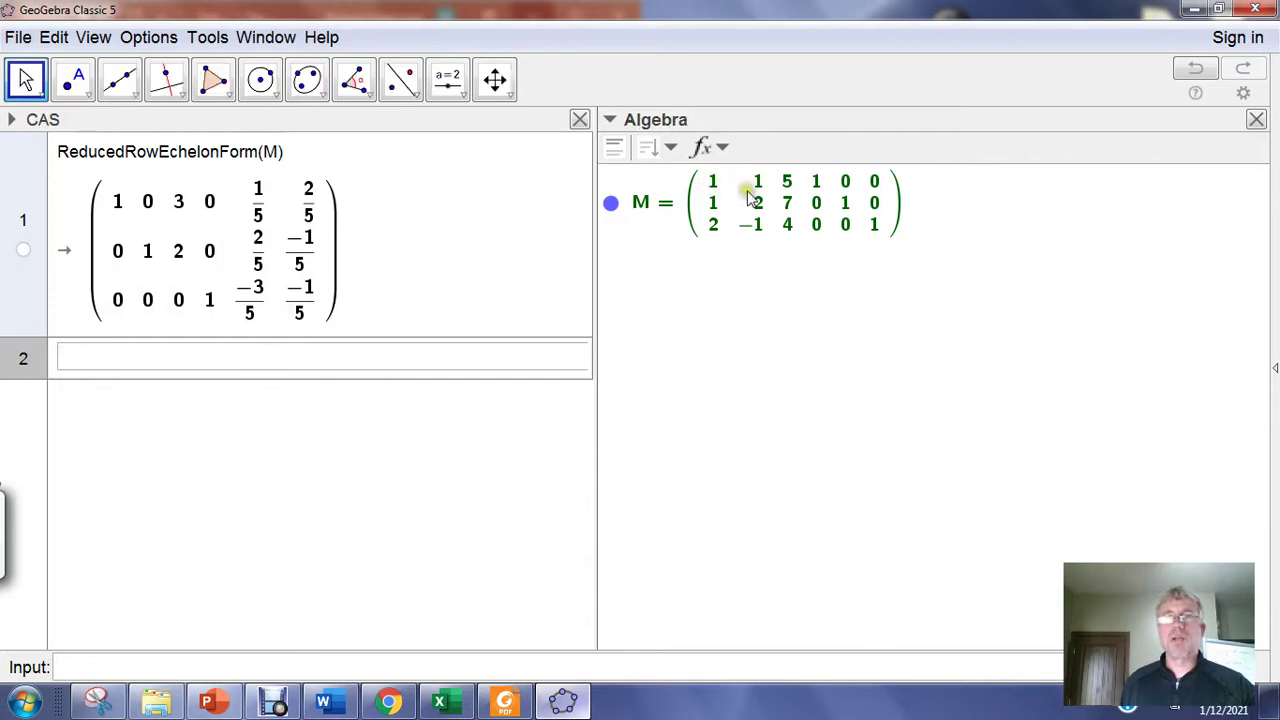